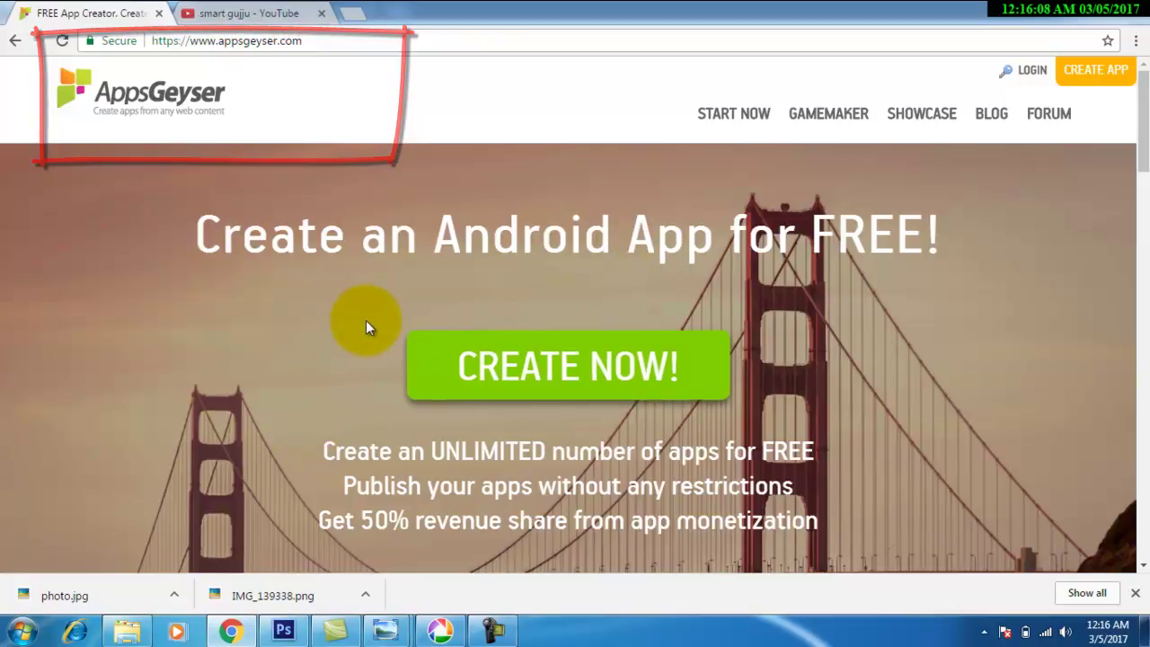
Look over the AppsGeyser home page and start creating a new Android app.
scroll(987, 418, down, 5)
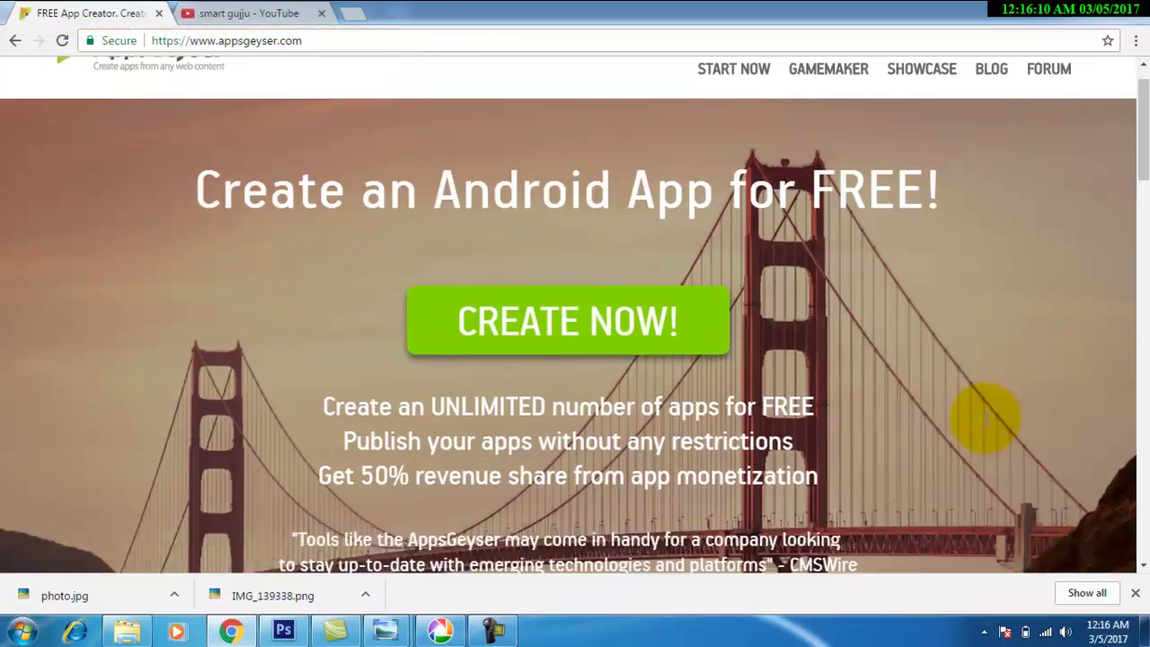
scroll(976, 402, up, 5)
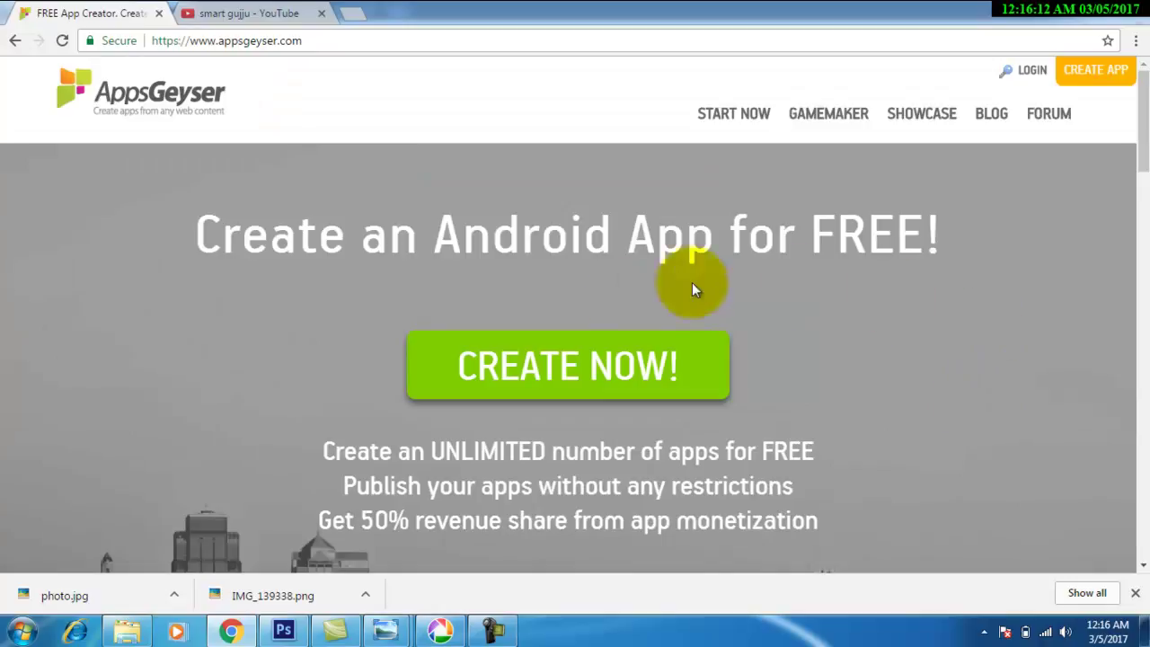
click(663, 385)
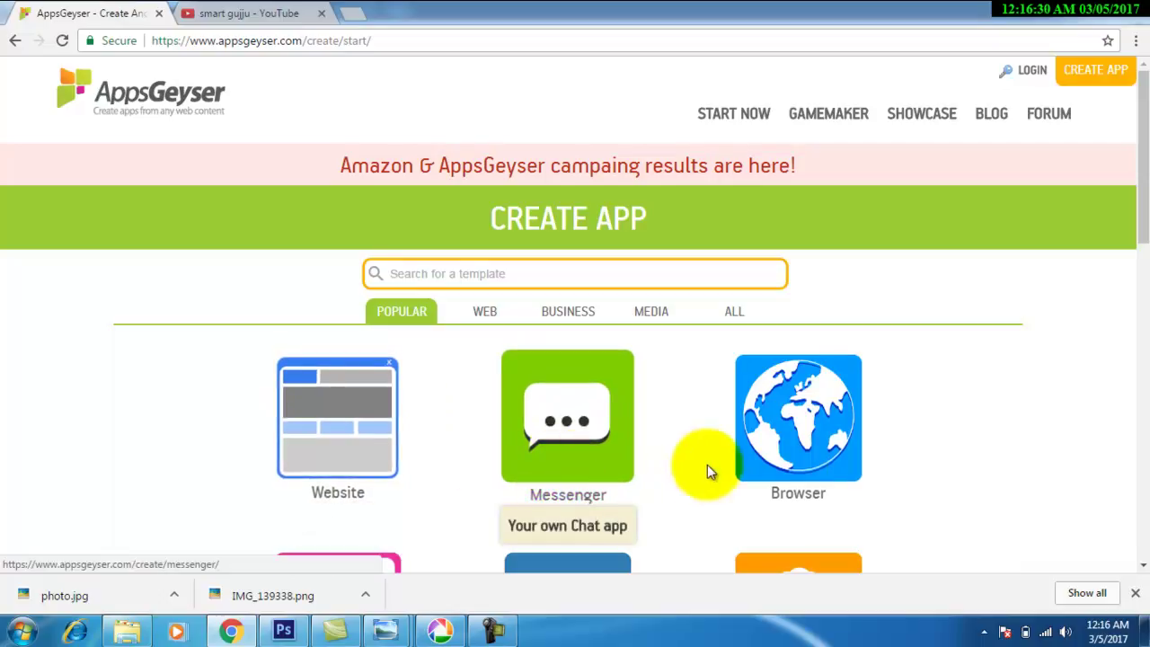
Look through the popular app templates from Website and Messenger down to Trivia Game.
scroll(831, 458, down, 3)
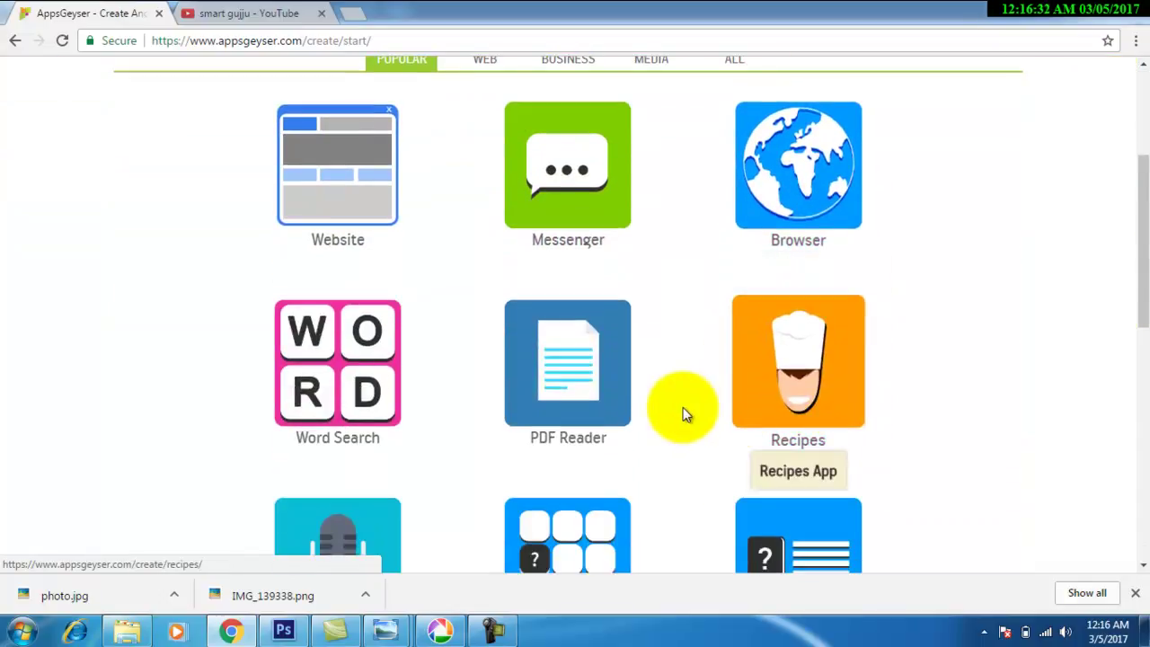
scroll(858, 436, down, 1)
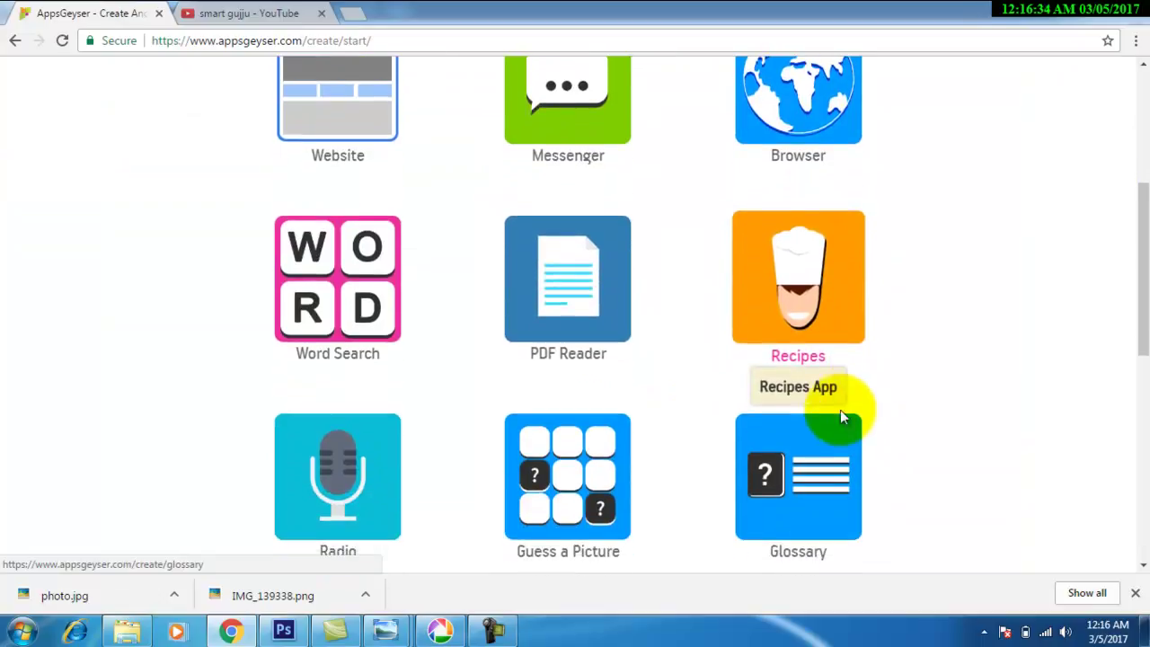
scroll(656, 463, down, 3)
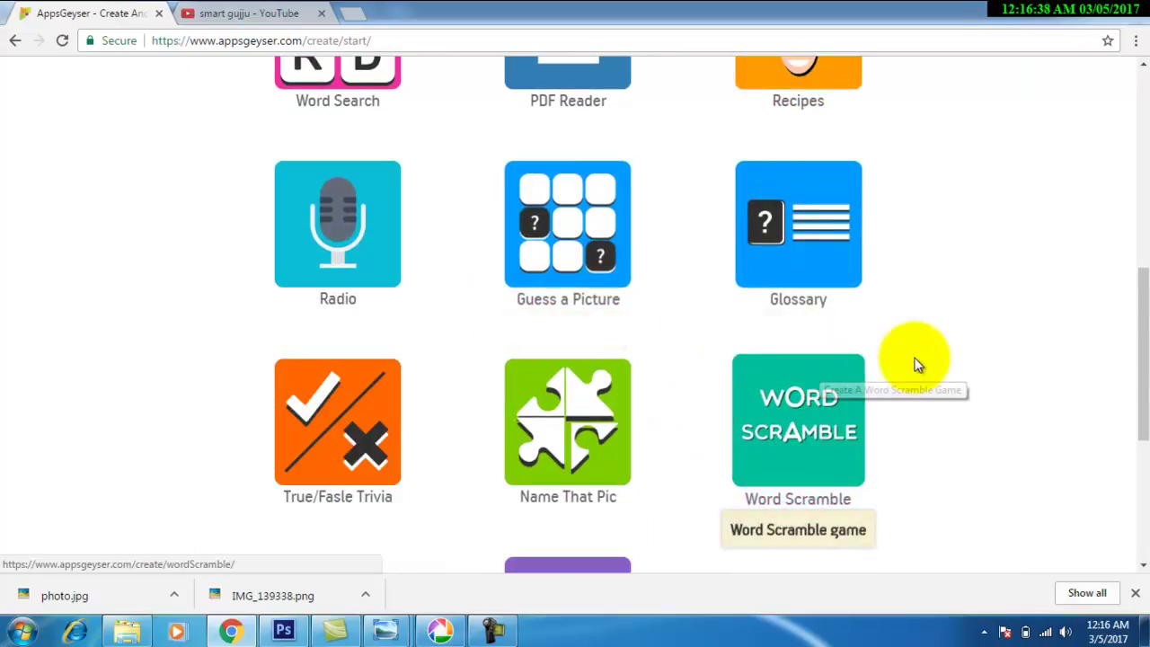
scroll(913, 360, down, 3)
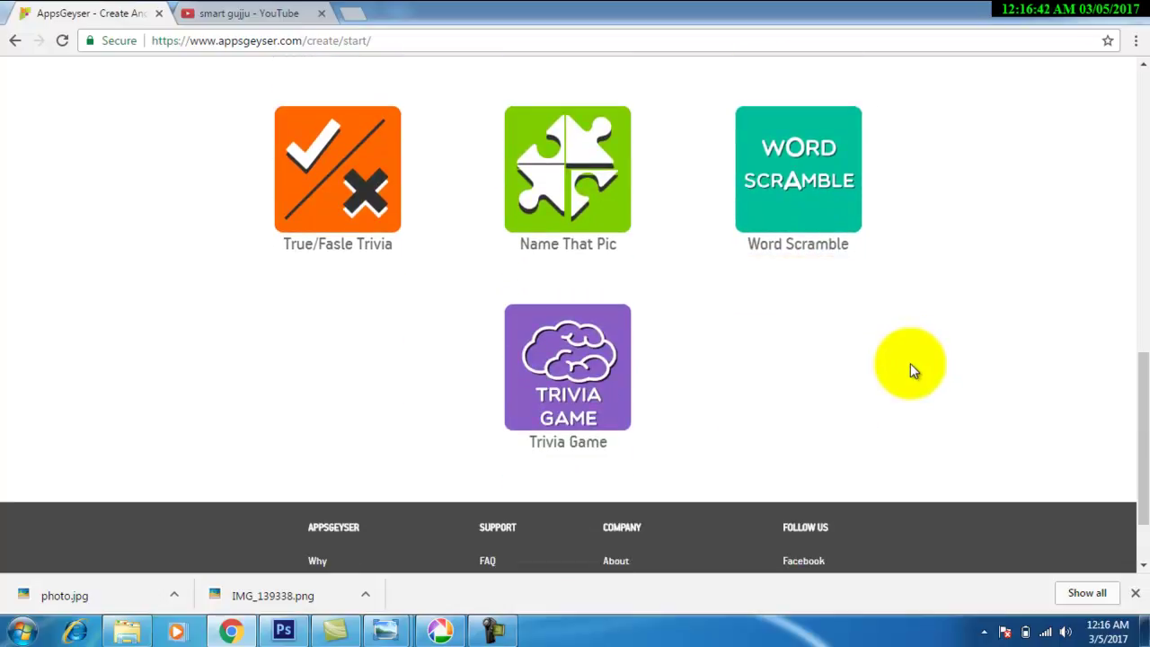
scroll(898, 373, up, 7)
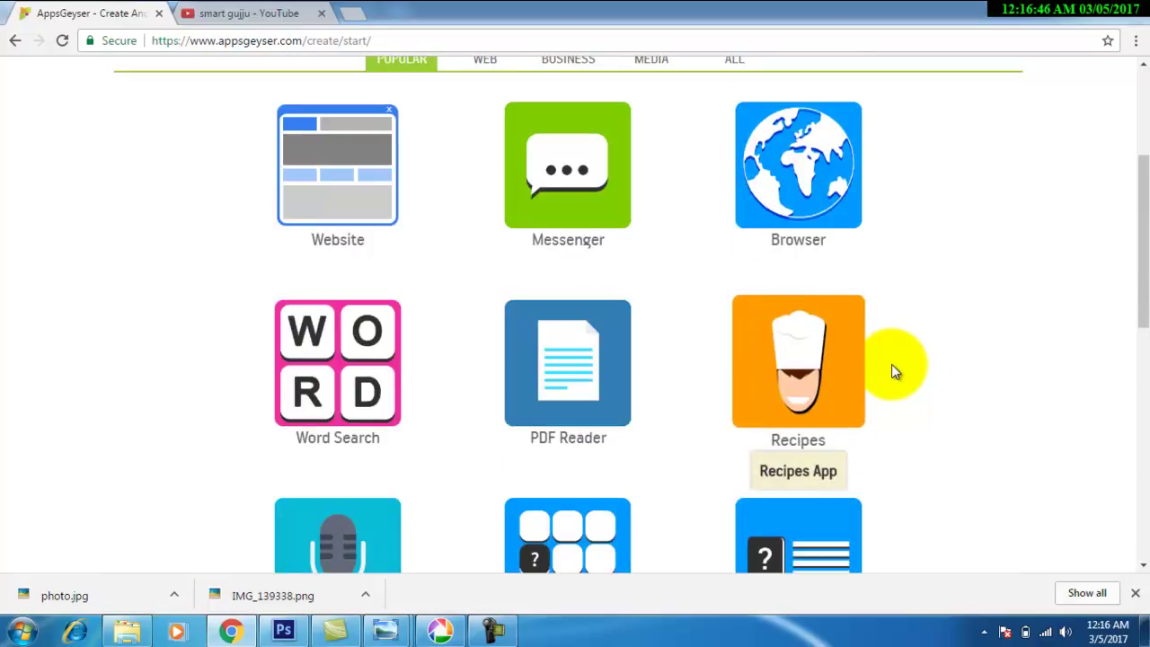
scroll(891, 364, up, 3)
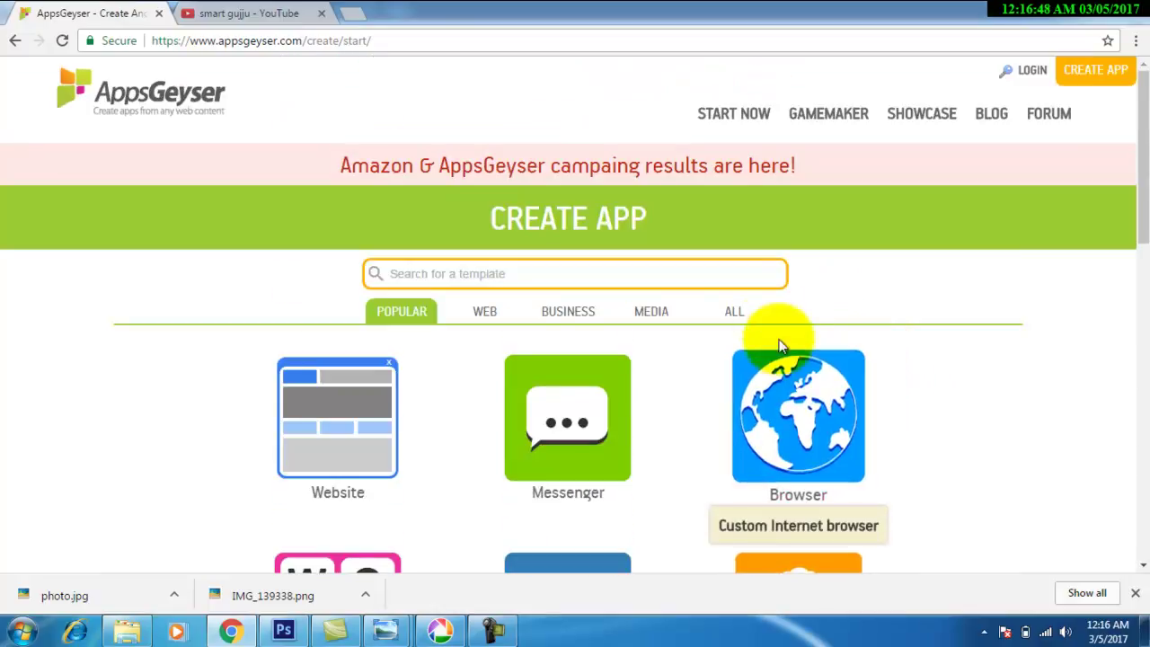
Switch the template gallery to all categories and expand the list twice to load more templates.
click(733, 313)
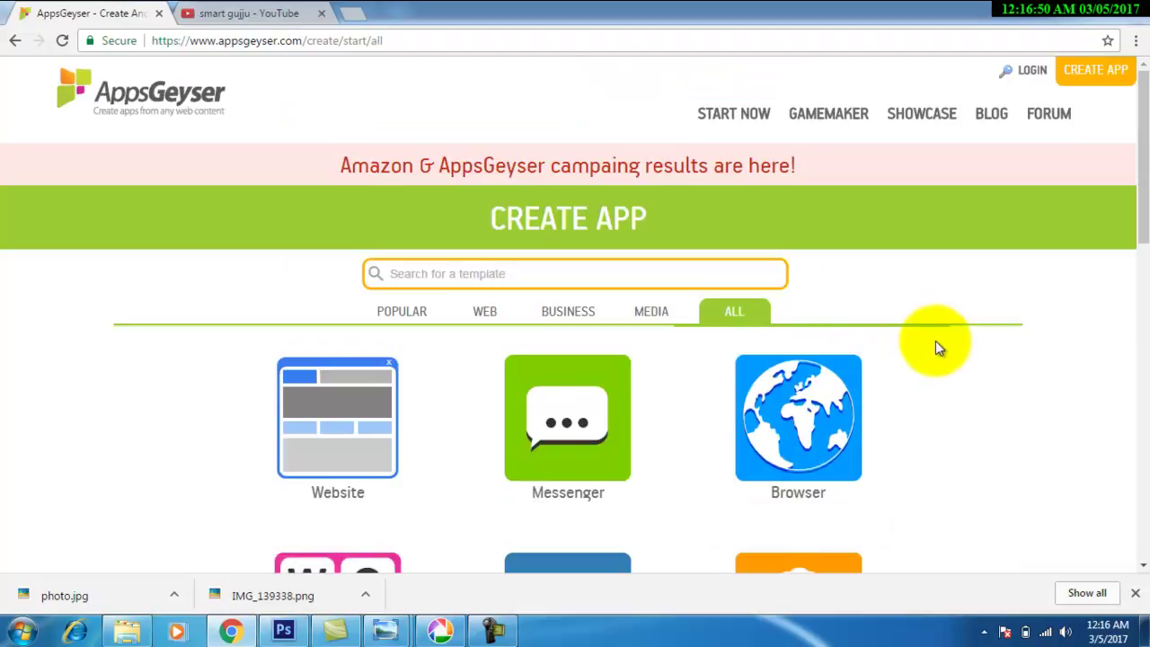
scroll(935, 334, down, 1)
scroll(936, 334, down, 4)
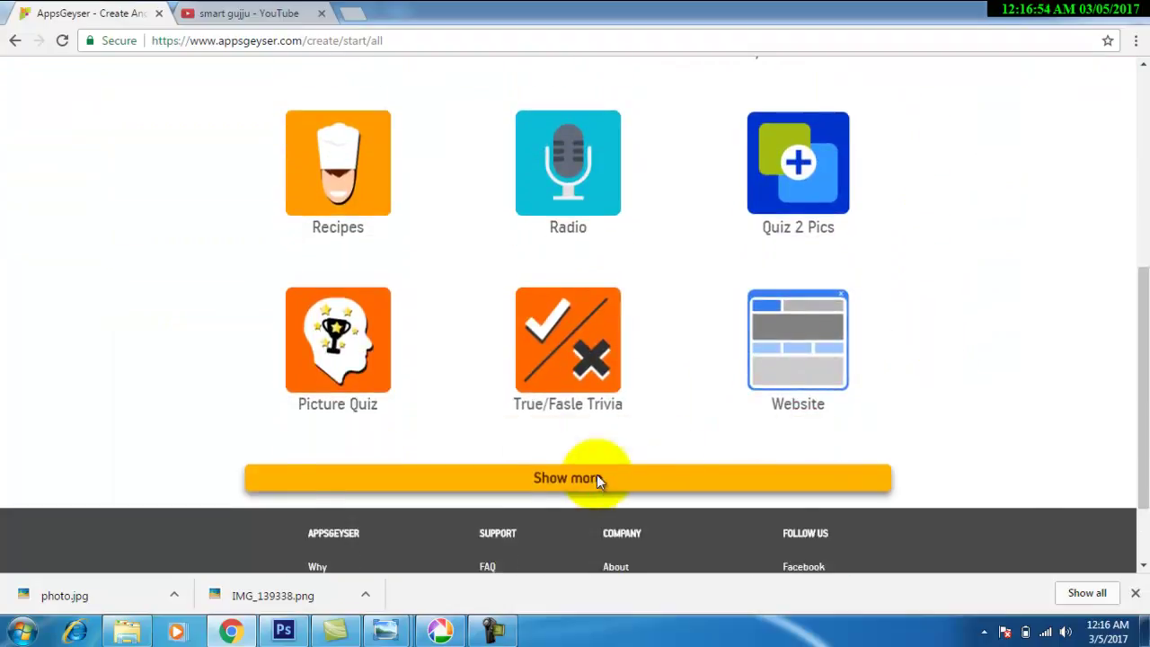
click(595, 479)
scroll(764, 334, down, 4)
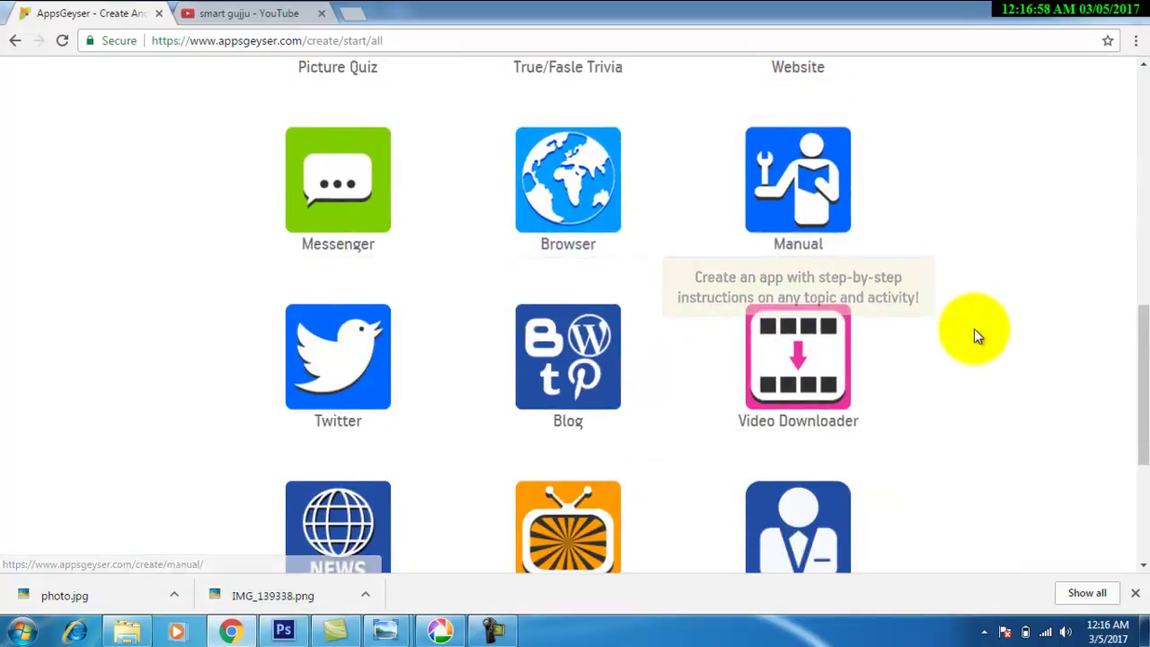
scroll(970, 324, down, 2)
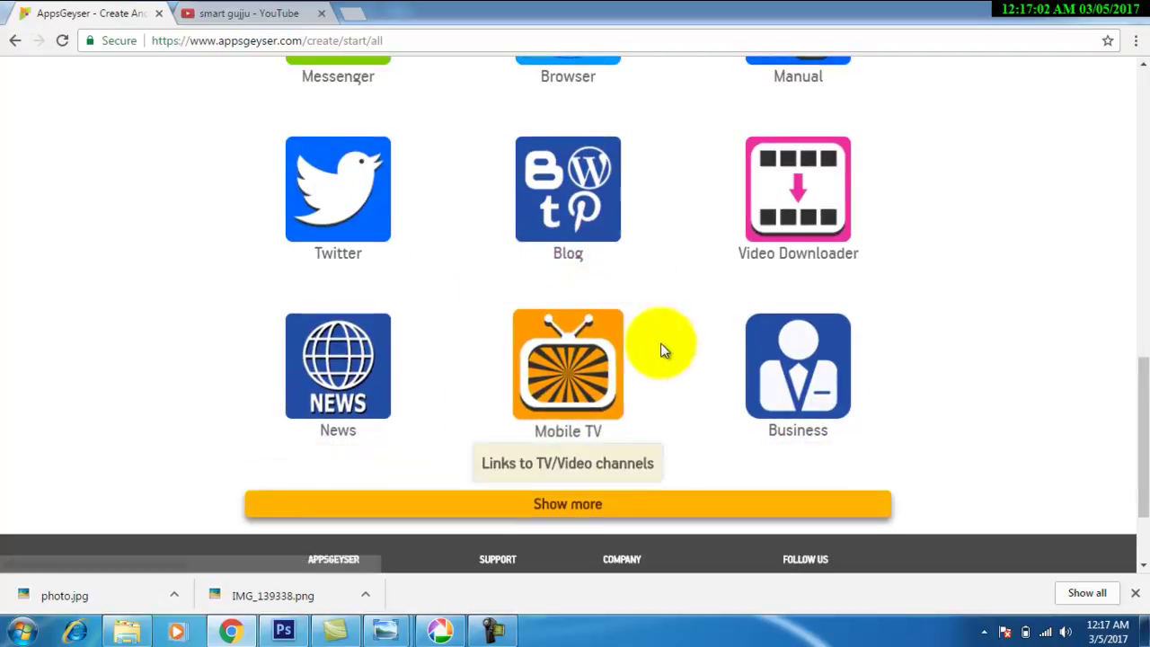
scroll(662, 351, up, 1)
scroll(670, 376, down, 3)
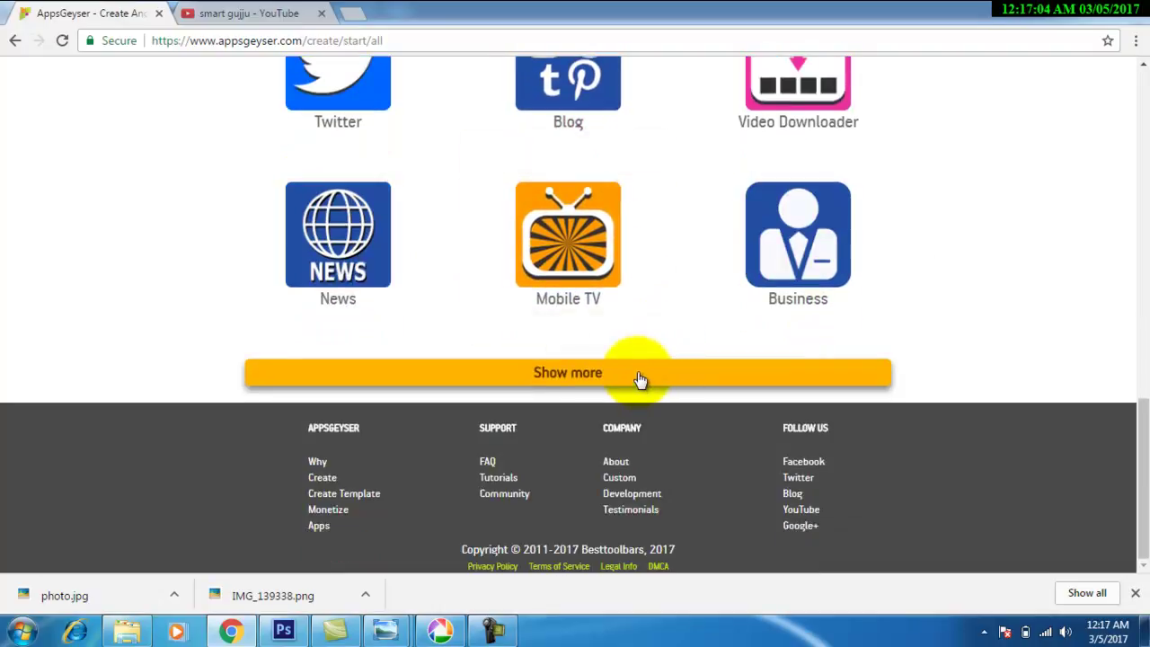
click(639, 375)
Examine the expanded template list for the kinds of apps on offer, including media, business, game and social templates.
scroll(909, 338, down, 2)
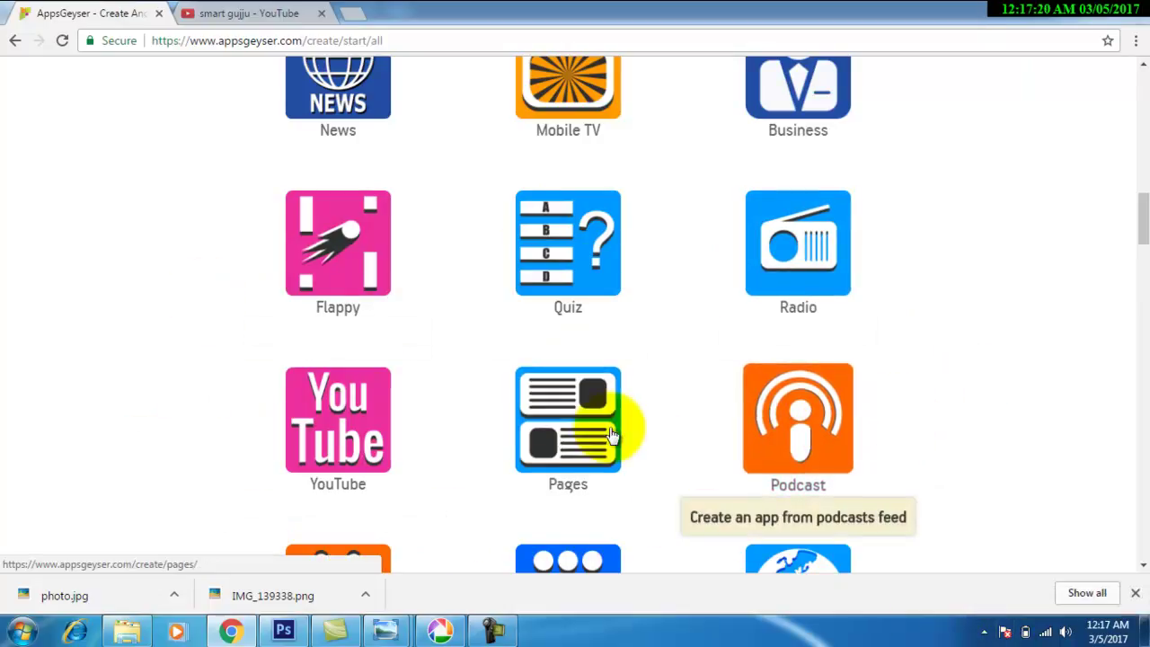
scroll(800, 440, down, 2)
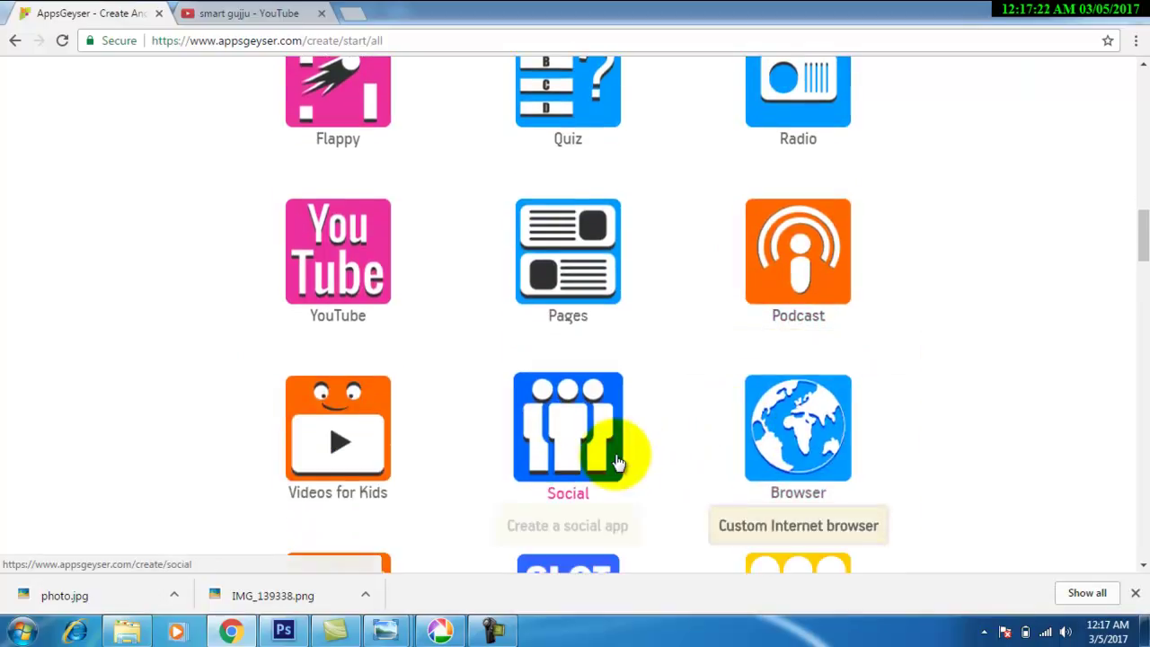
scroll(799, 440, down, 3)
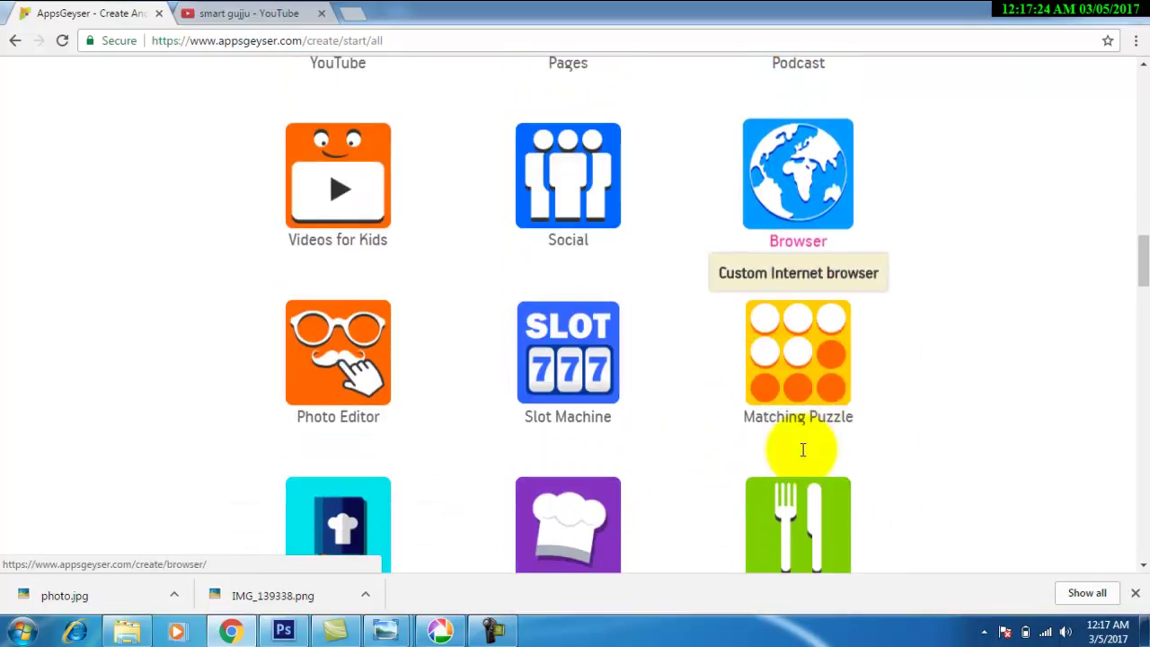
scroll(431, 422, down, 2)
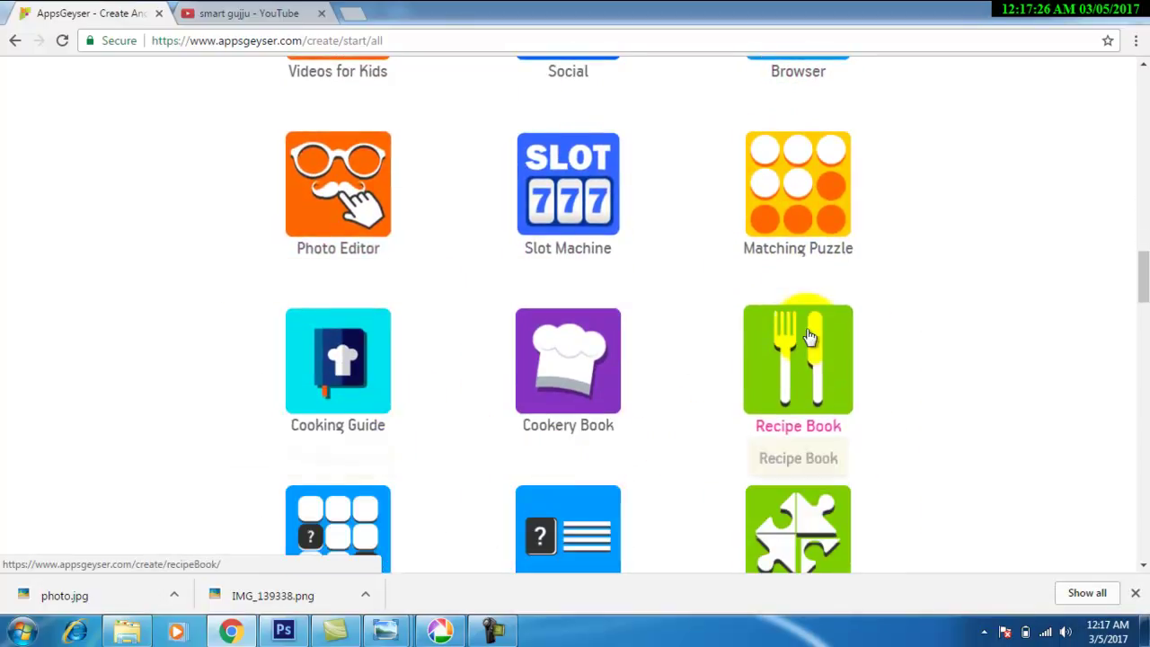
scroll(808, 342, down, 3)
scroll(809, 337, down, 2)
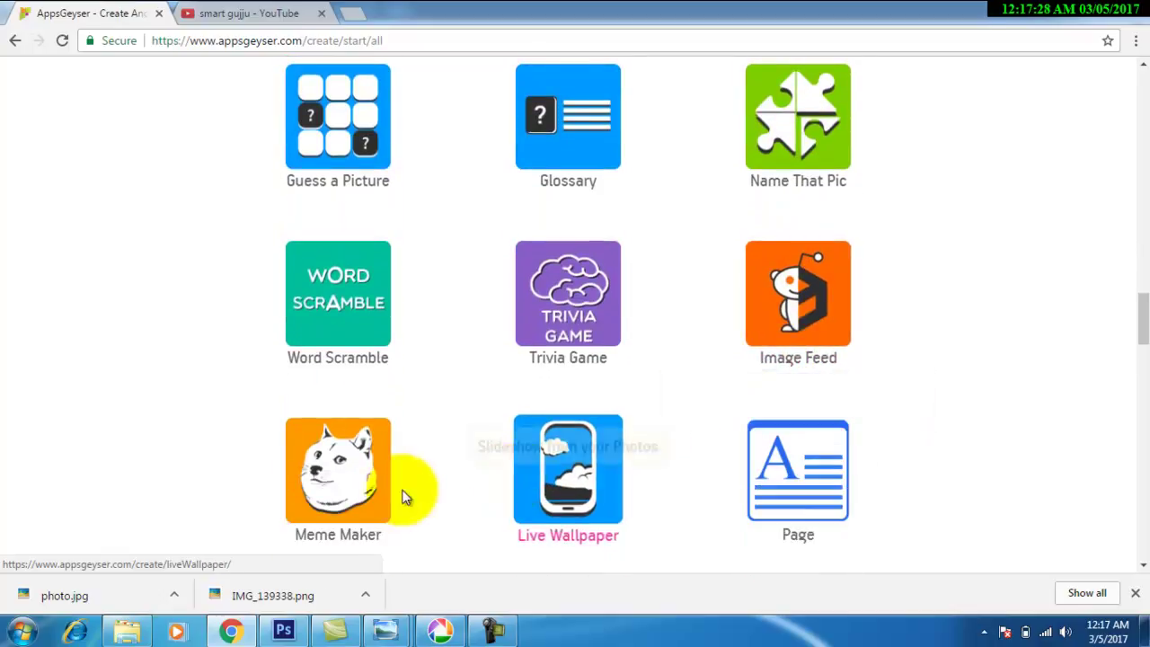
scroll(439, 332, down, 6)
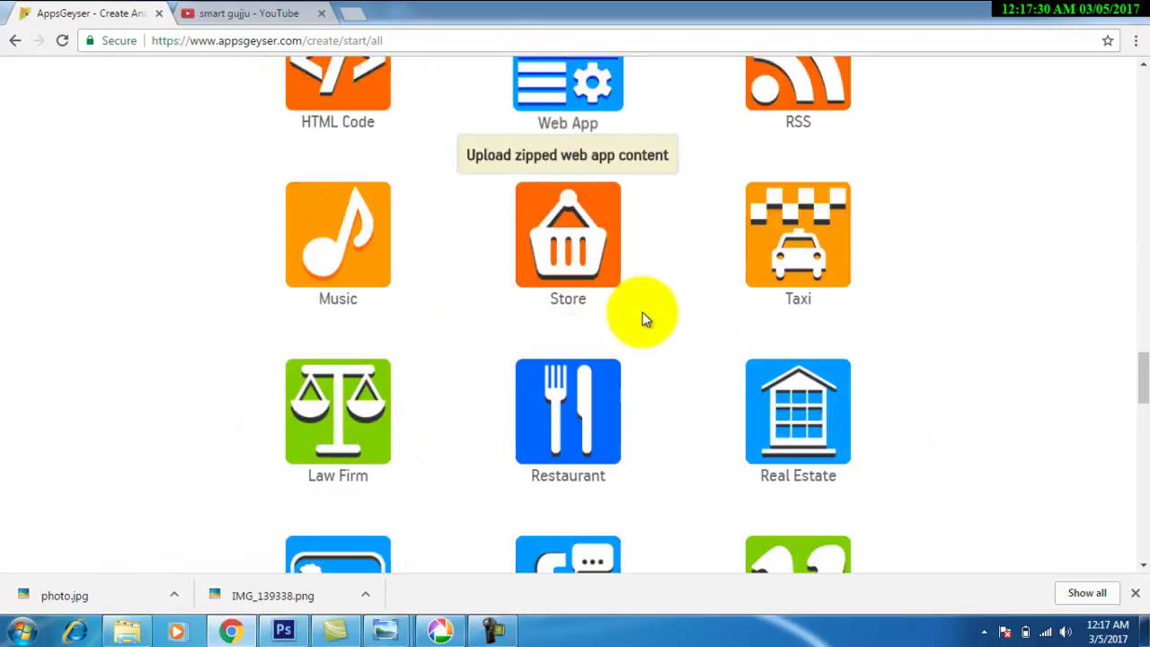
scroll(844, 396, down, 4)
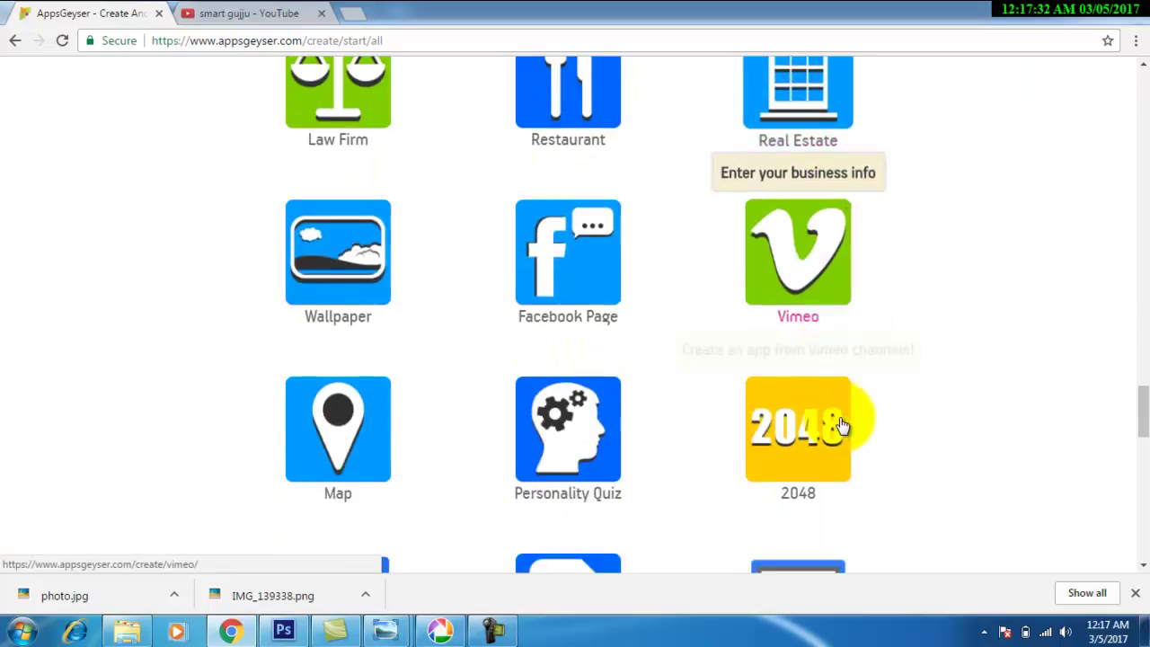
scroll(840, 375, down, 6)
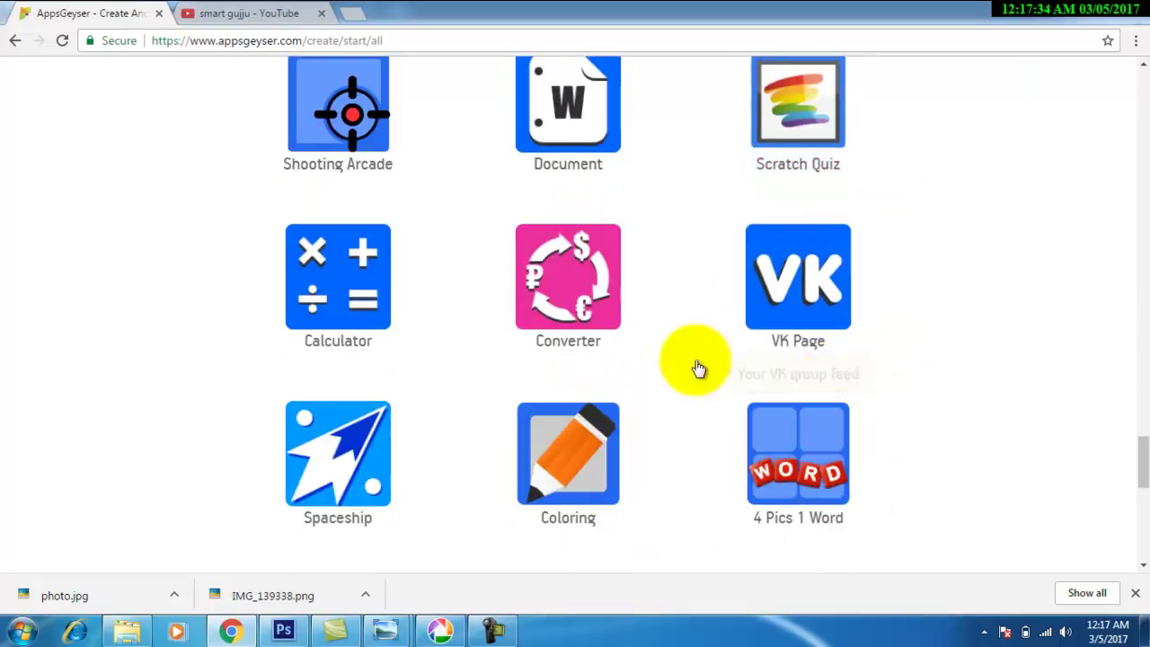
scroll(687, 350, up, 11)
scroll(687, 349, down, 3)
scroll(686, 356, down, 1)
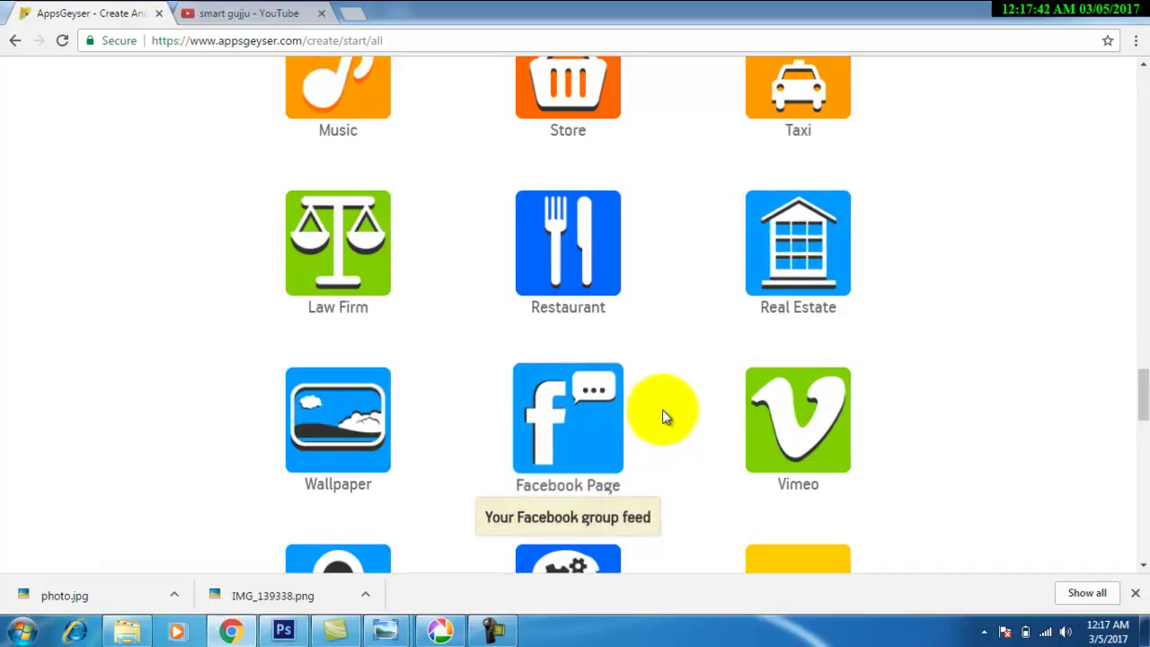
Go back to the YouTube template in the list and choose it for the new app.
scroll(662, 410, up, 10)
scroll(662, 414, up, 15)
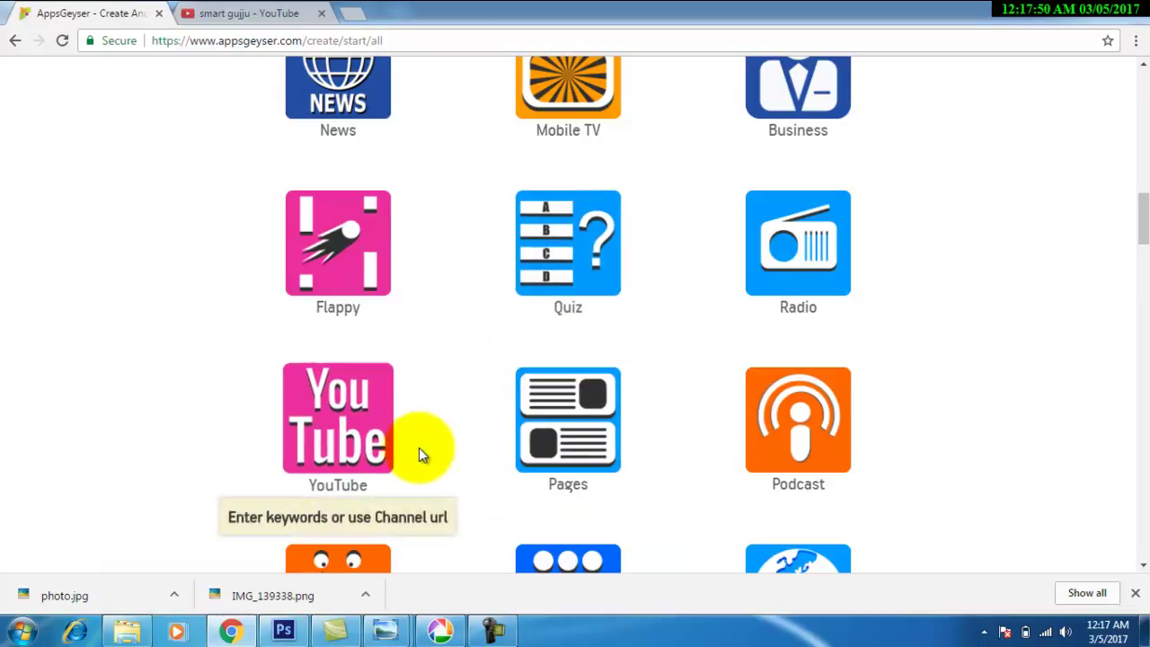
click(366, 420)
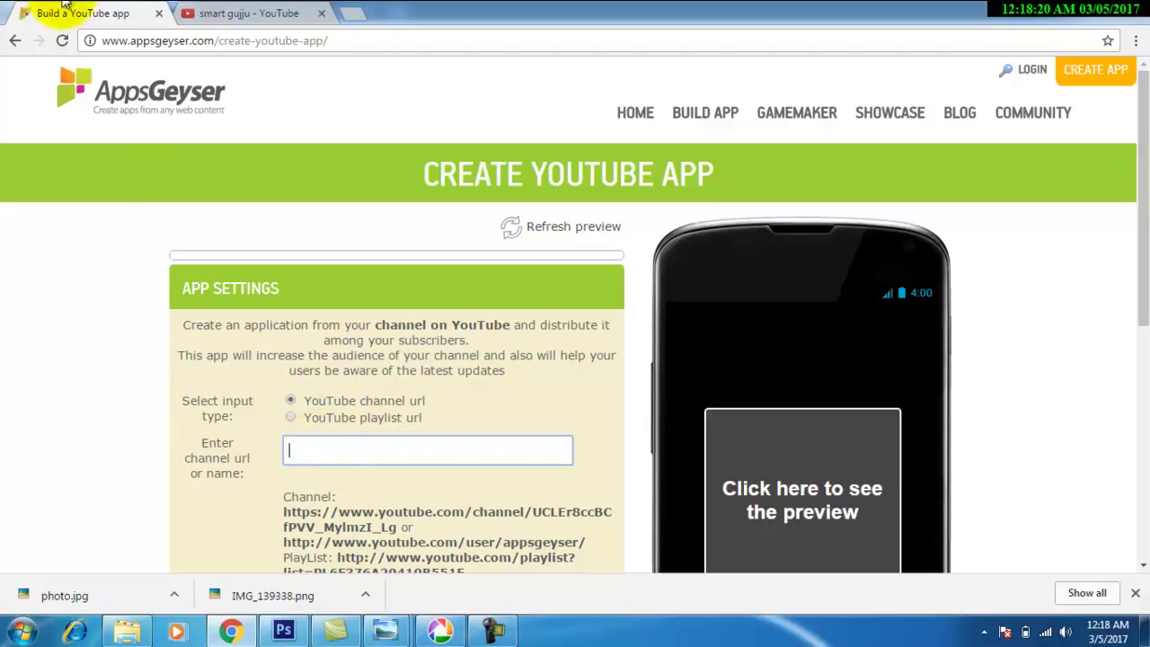
Copy the smart gujju channel's address from YouTube, enter it as the app's channel URL, and continue to the app name.
click(231, 13)
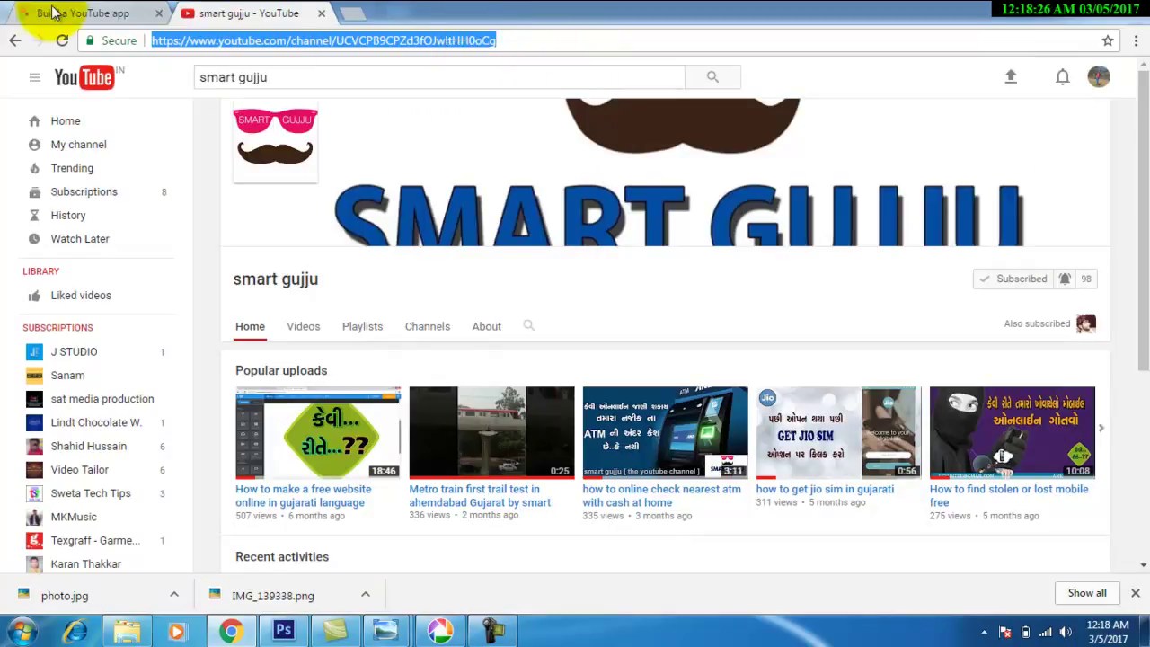
click(89, 12)
click(342, 457)
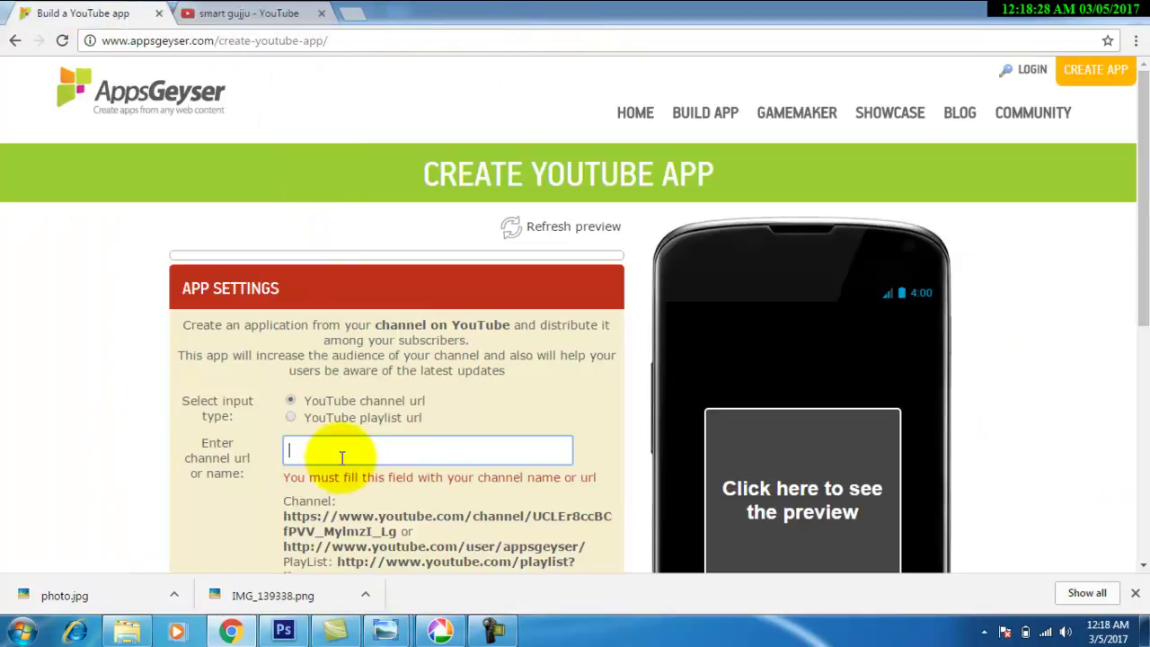
text(https://www.youtube.com/channel/UCVCPB9CPZd3fOJwltHH0oCg)
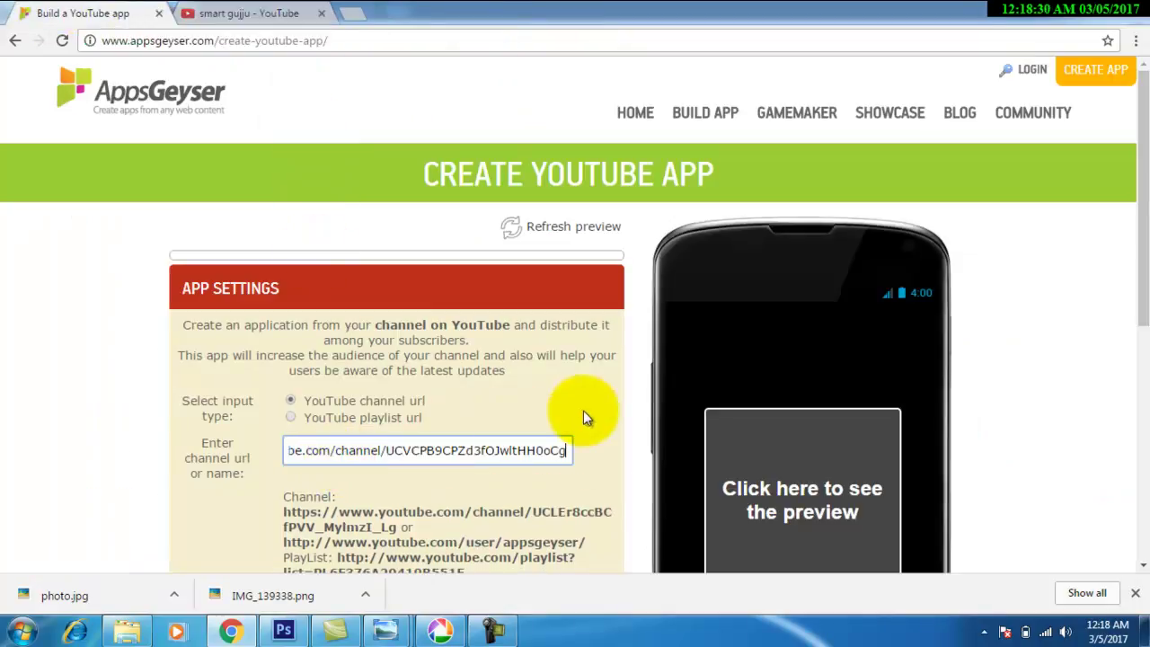
scroll(587, 447, down, 3)
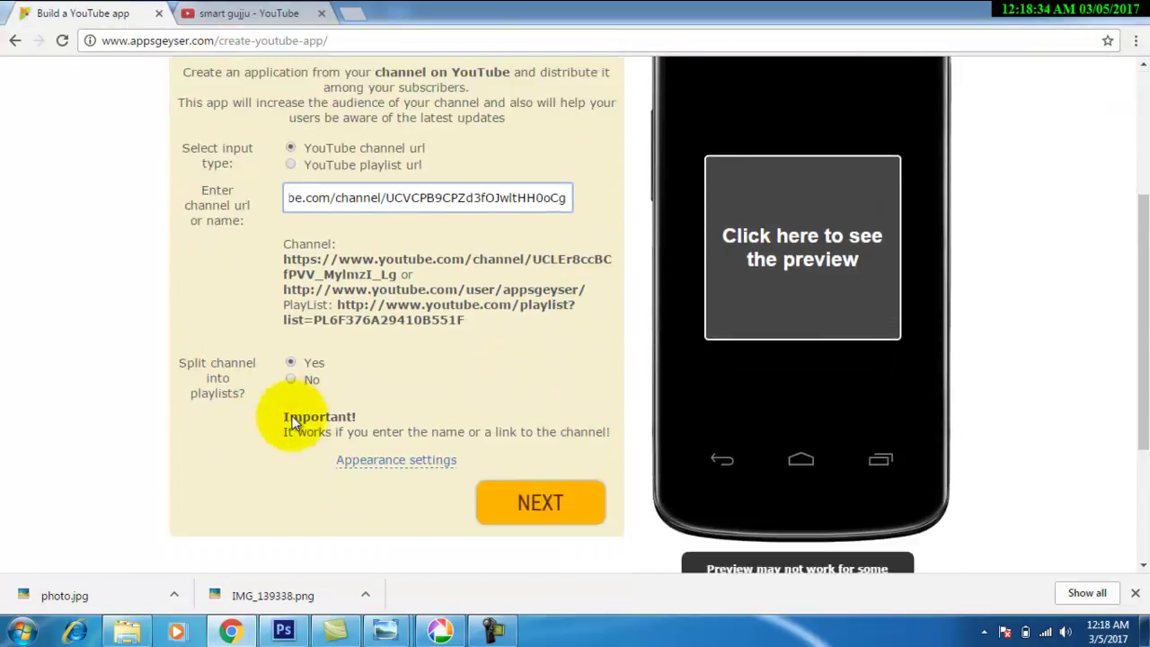
click(548, 500)
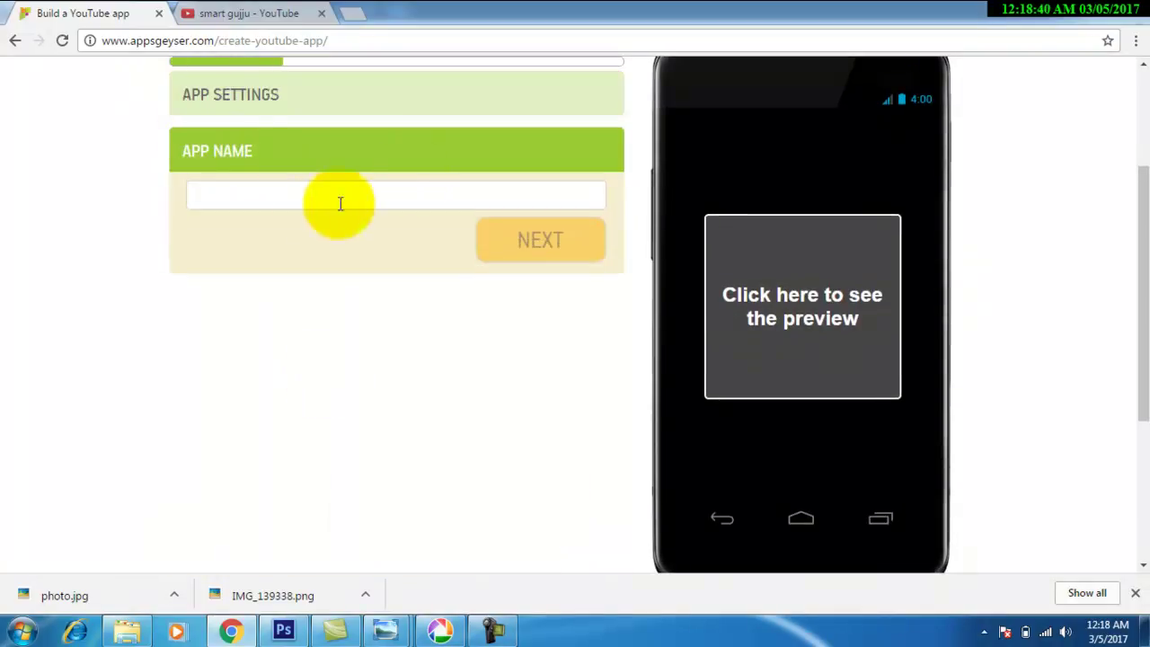
Name the app "smart gujju", dismiss the Windows color scheme prompt, and continue to the description.
scroll(369, 257, up, 2)
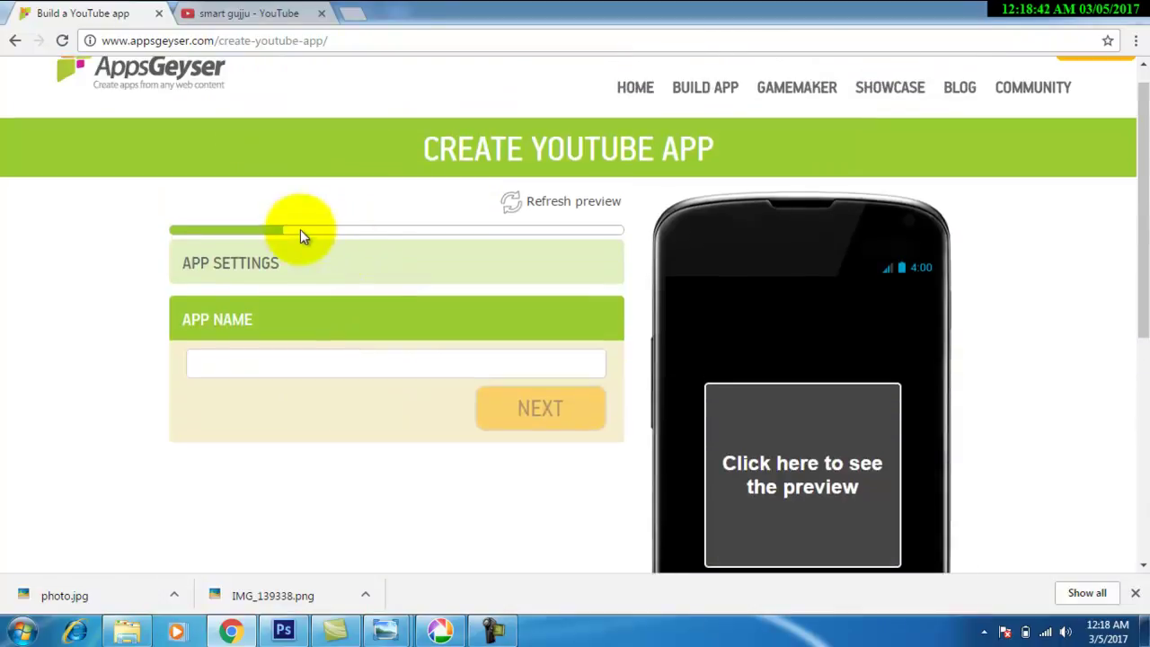
click(310, 364)
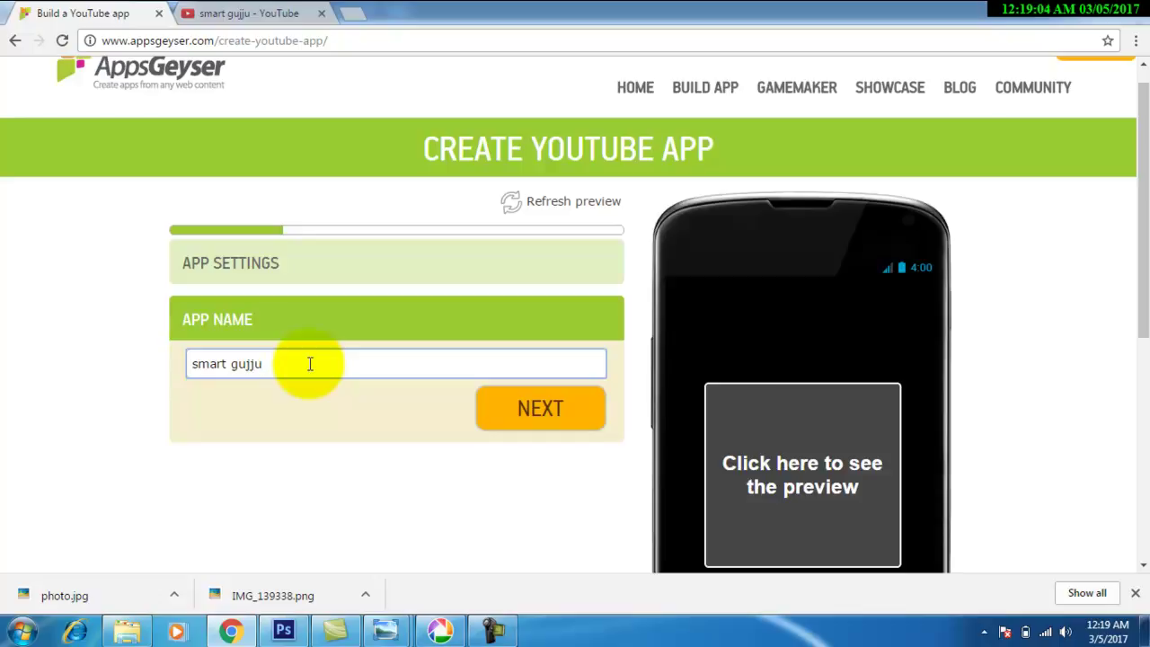
drag(274, 368, 151, 372)
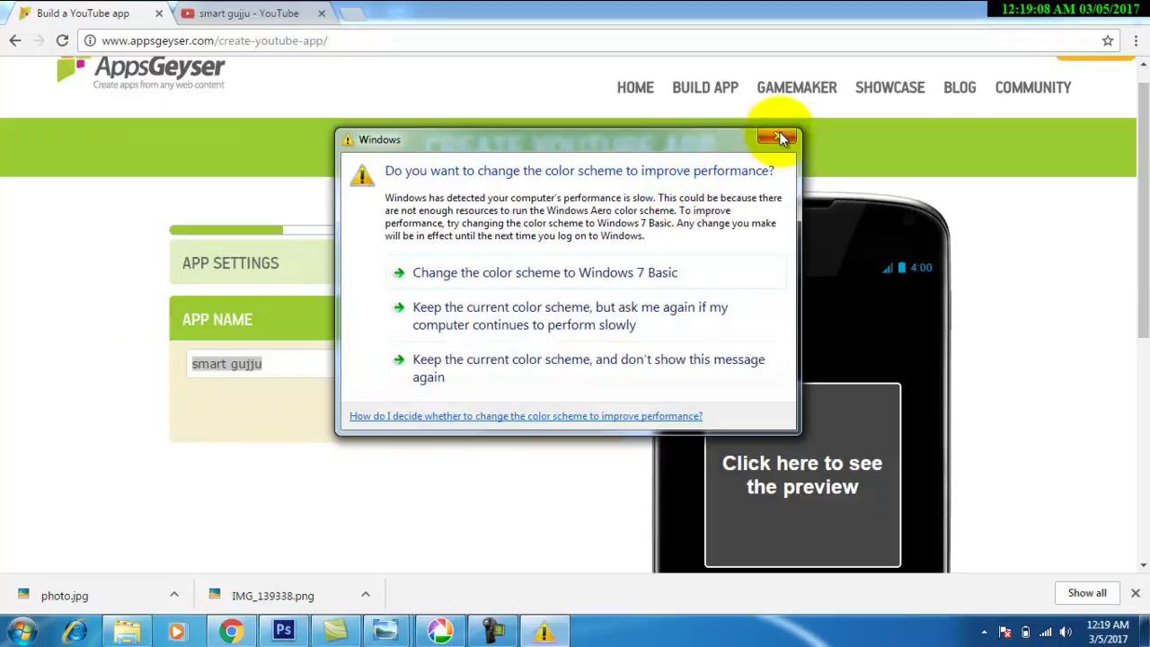
click(771, 133)
click(553, 402)
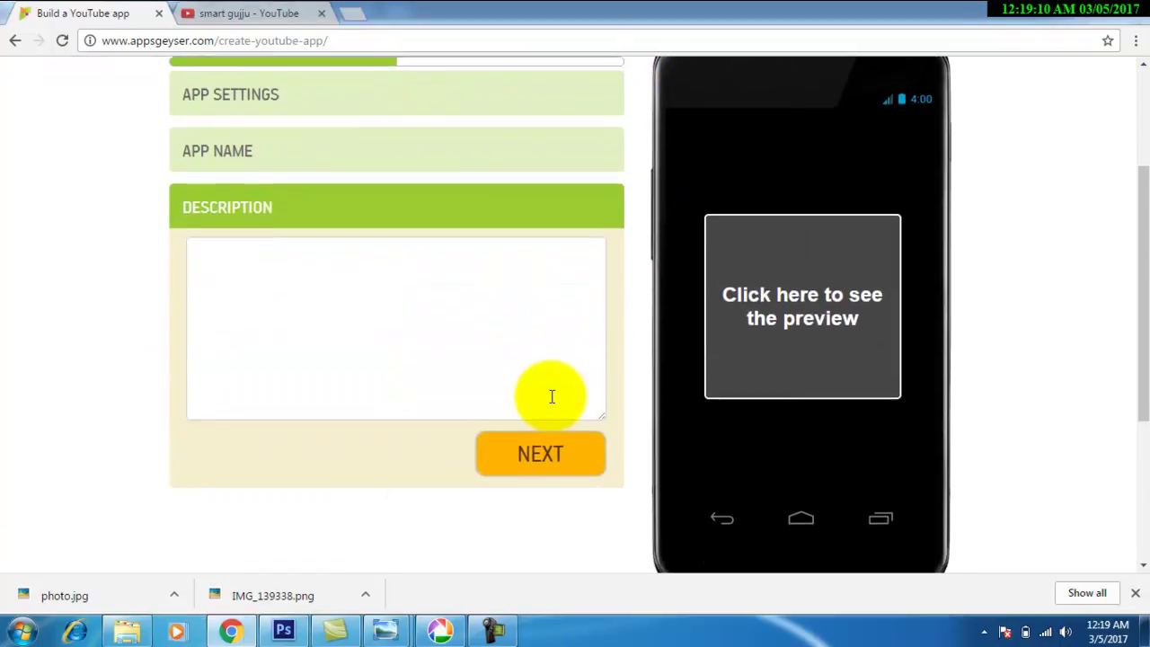
Enter "smart gujju the youtube chanel" as the app description and continue to the icon.
click(236, 263)
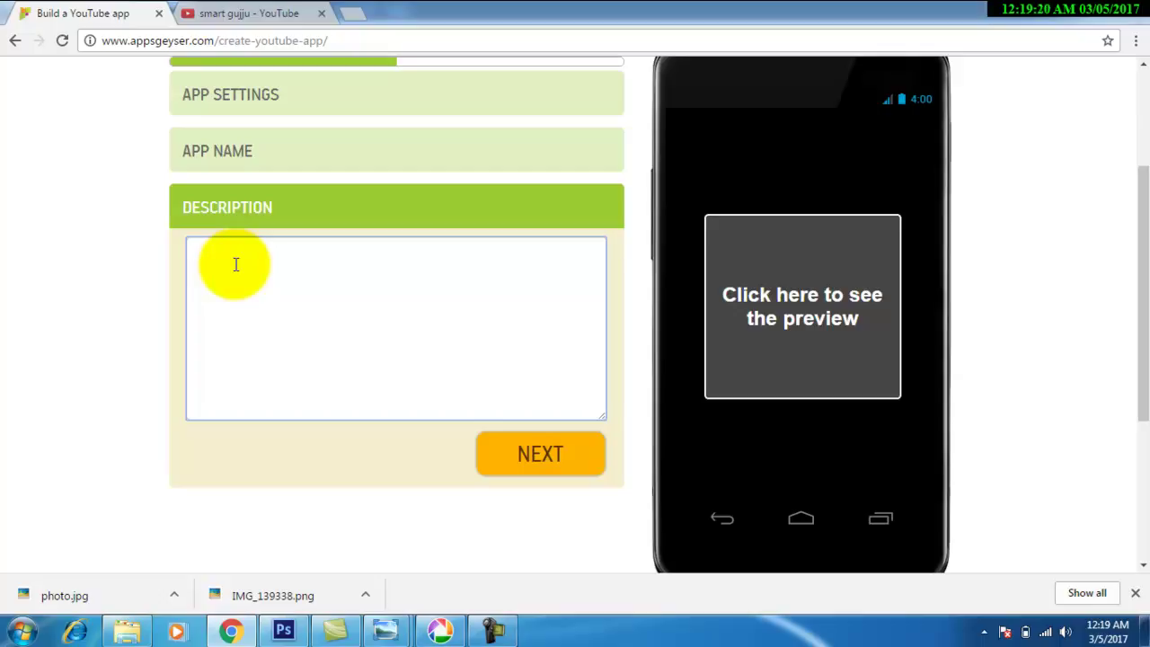
text(smart gujju the youtube )
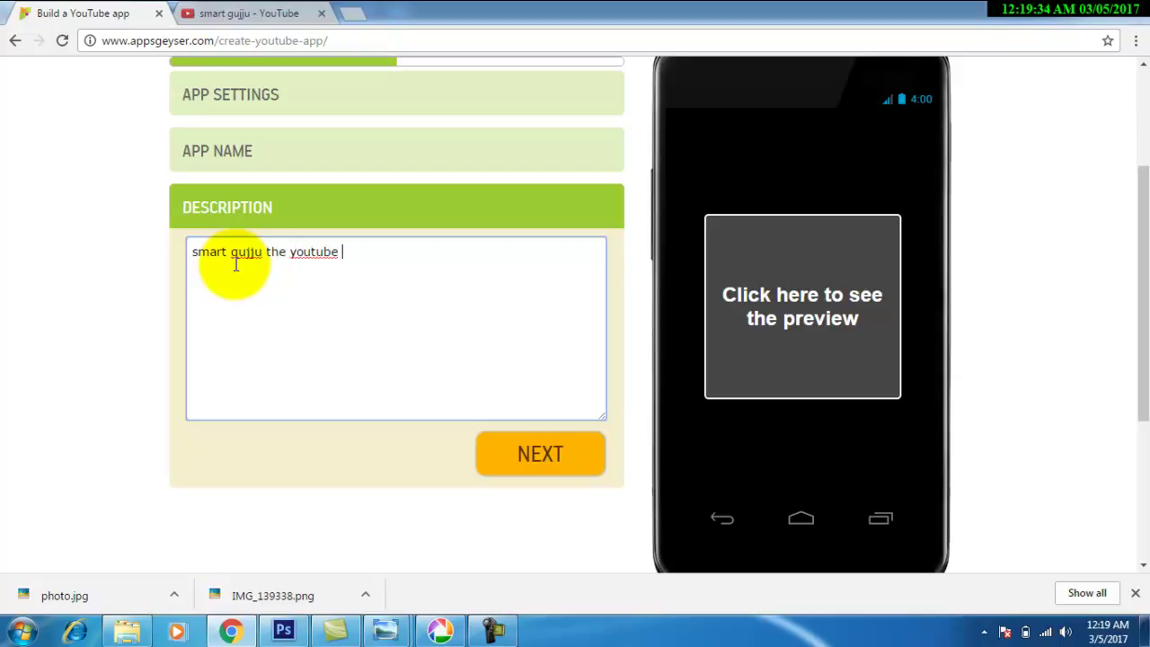
text(chanel)
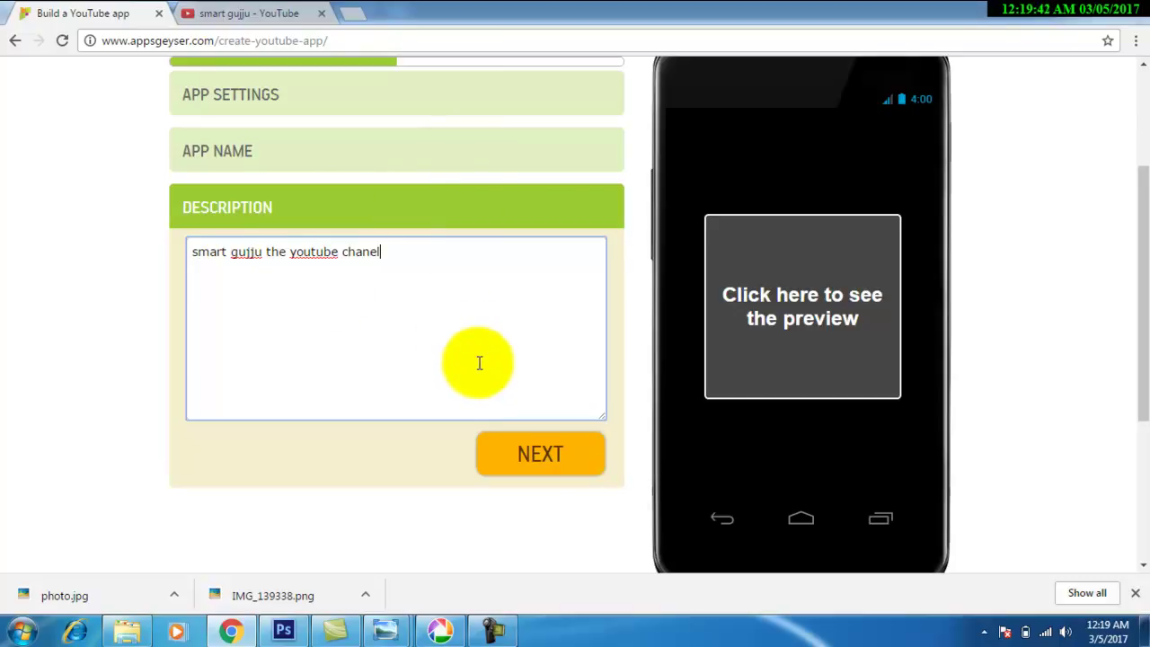
click(553, 459)
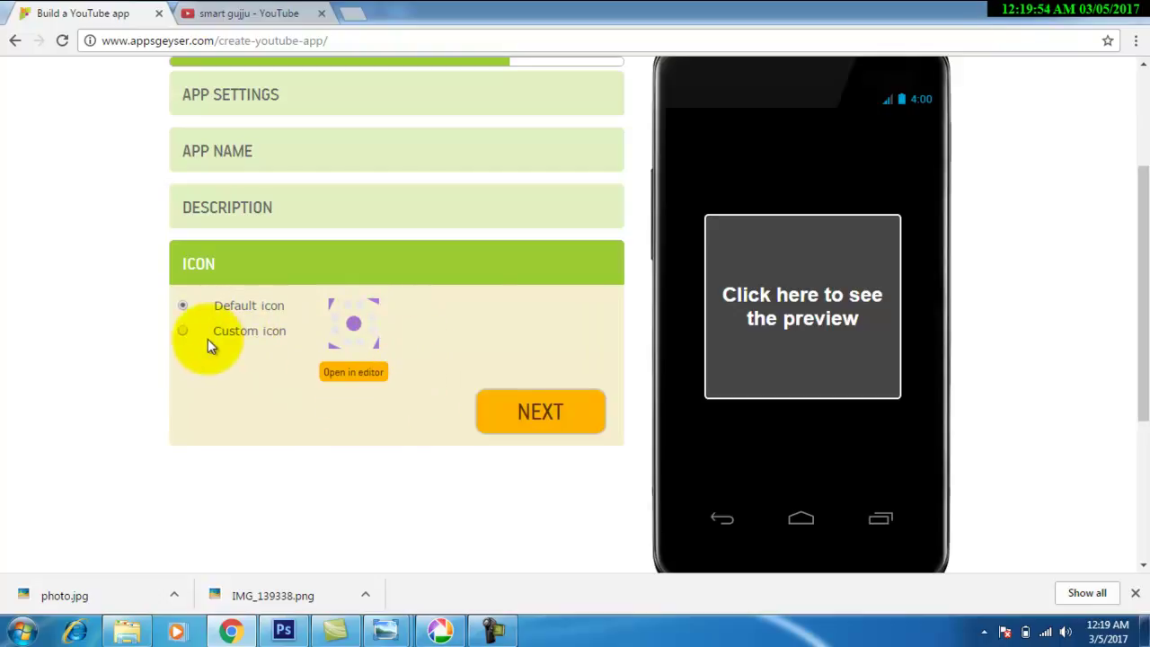
Upload the photo image from the anroid folder on drive F: as the custom icon, submit its crop, and continue to app creation.
click(183, 331)
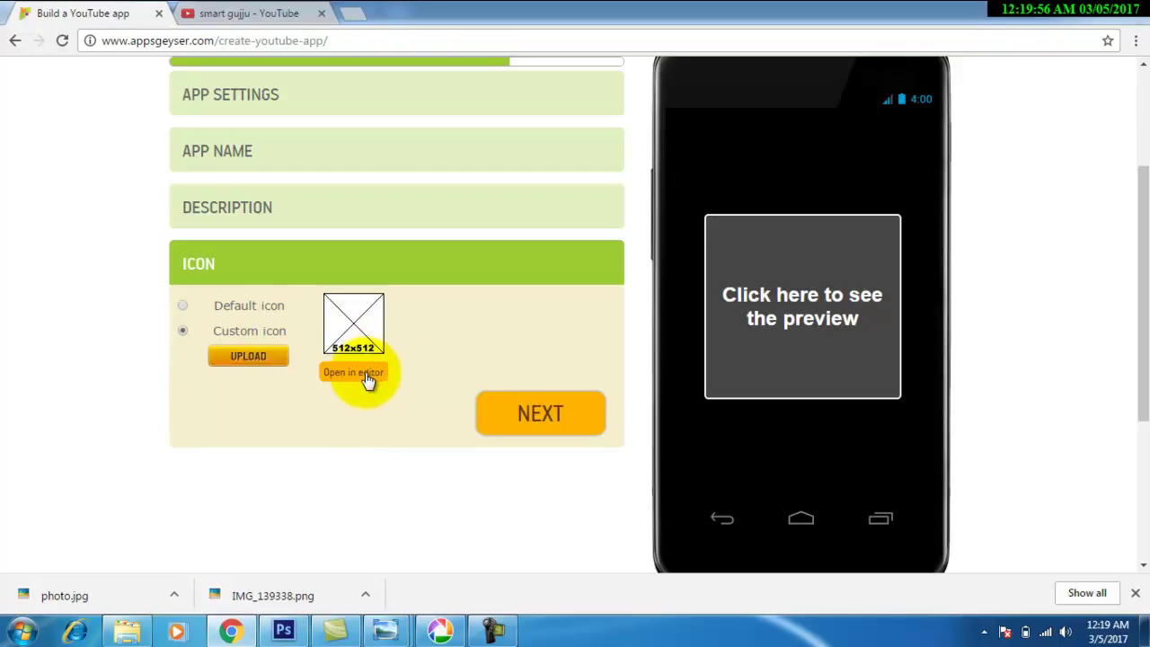
click(264, 358)
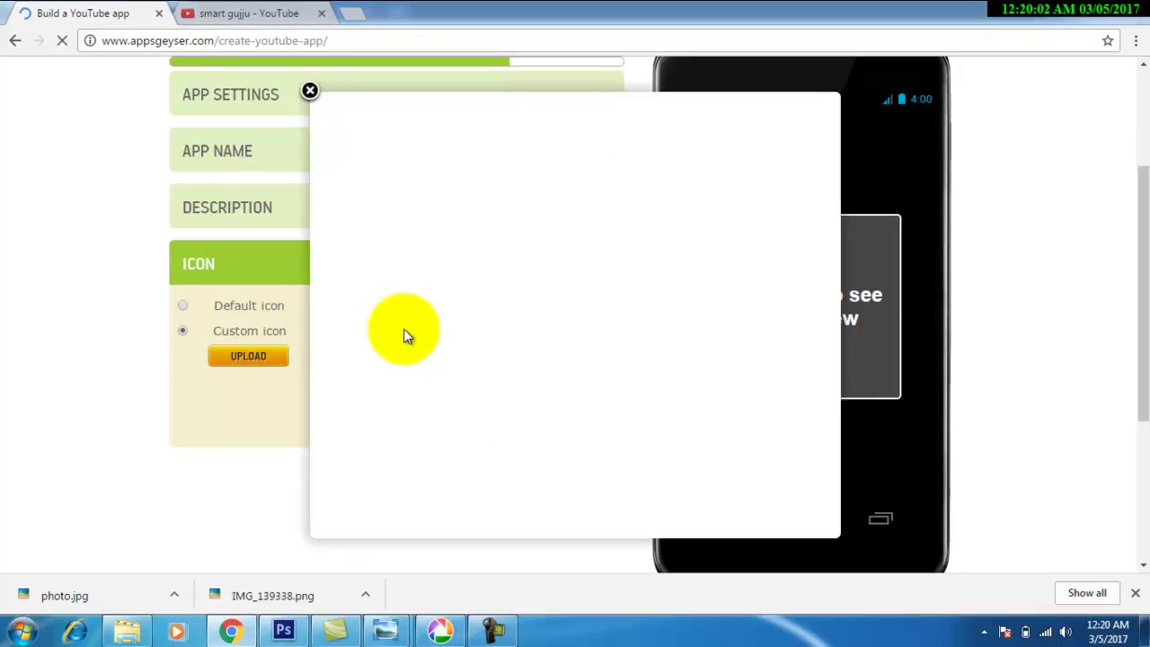
click(397, 154)
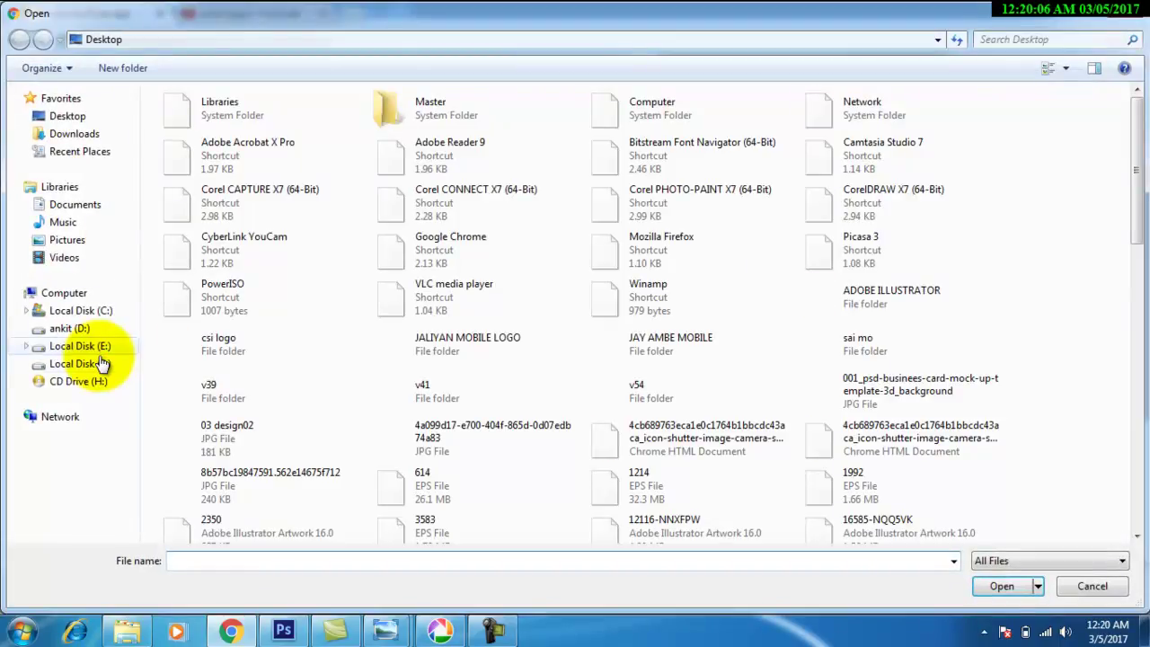
click(101, 363)
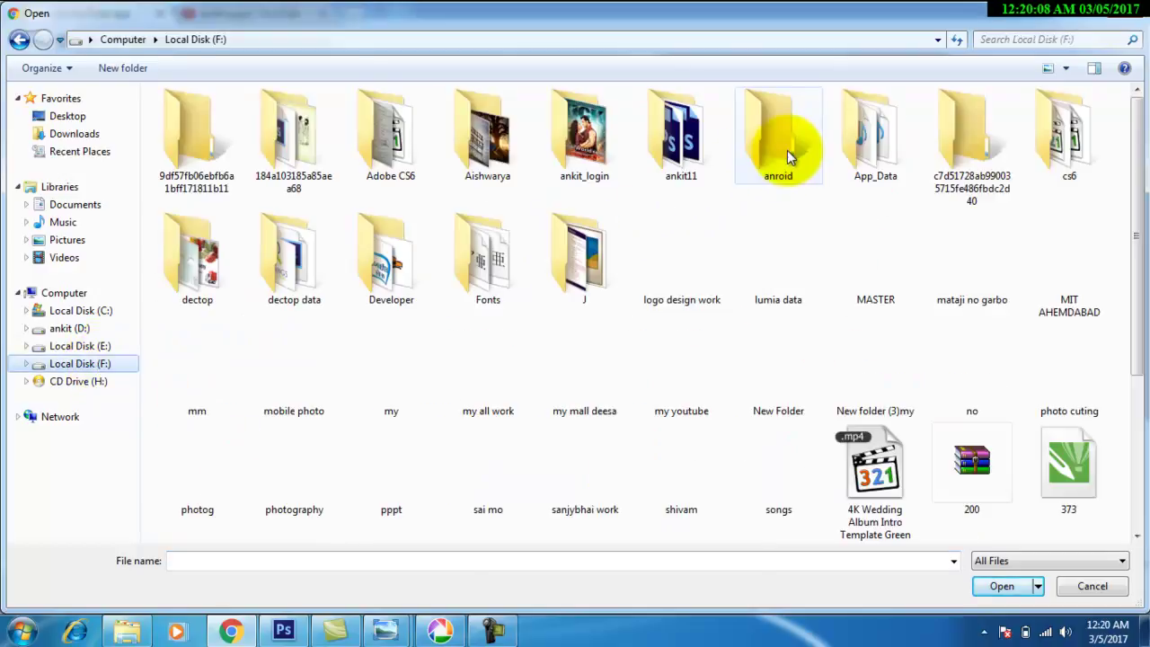
double_click(783, 145)
click(749, 144)
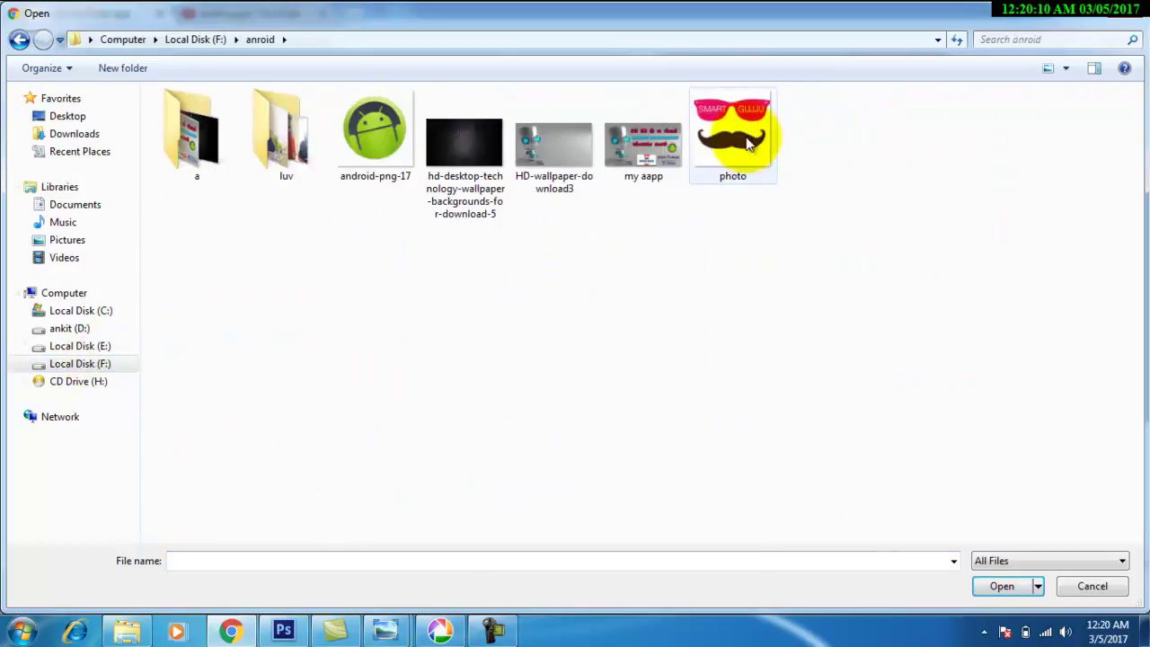
double_click(748, 144)
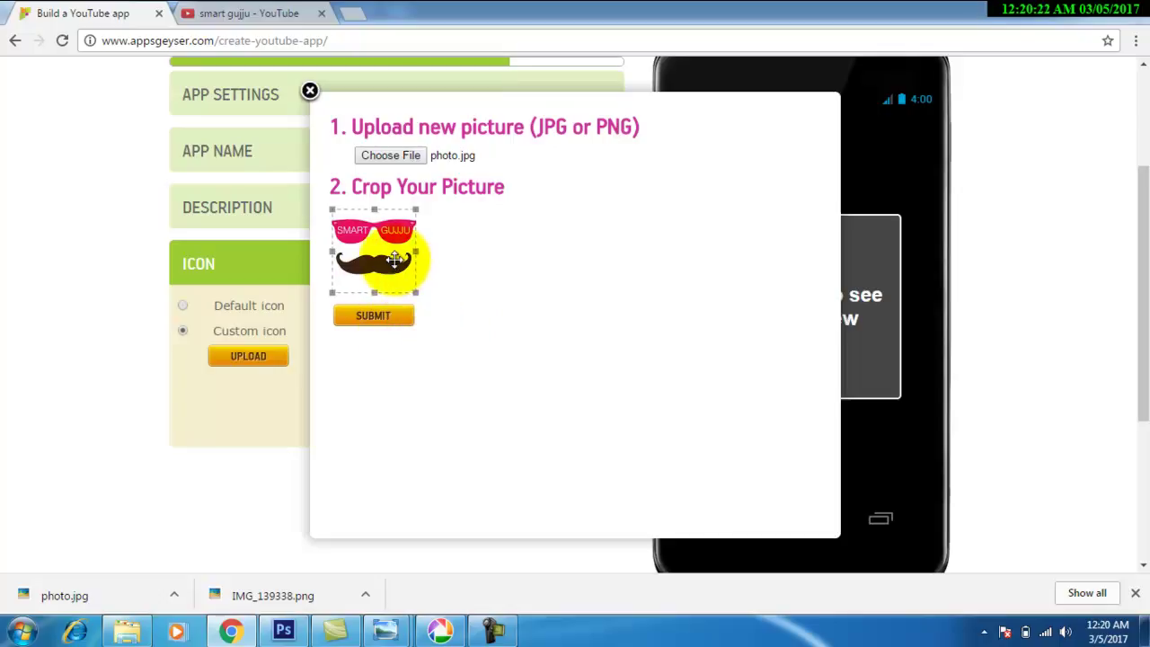
click(391, 316)
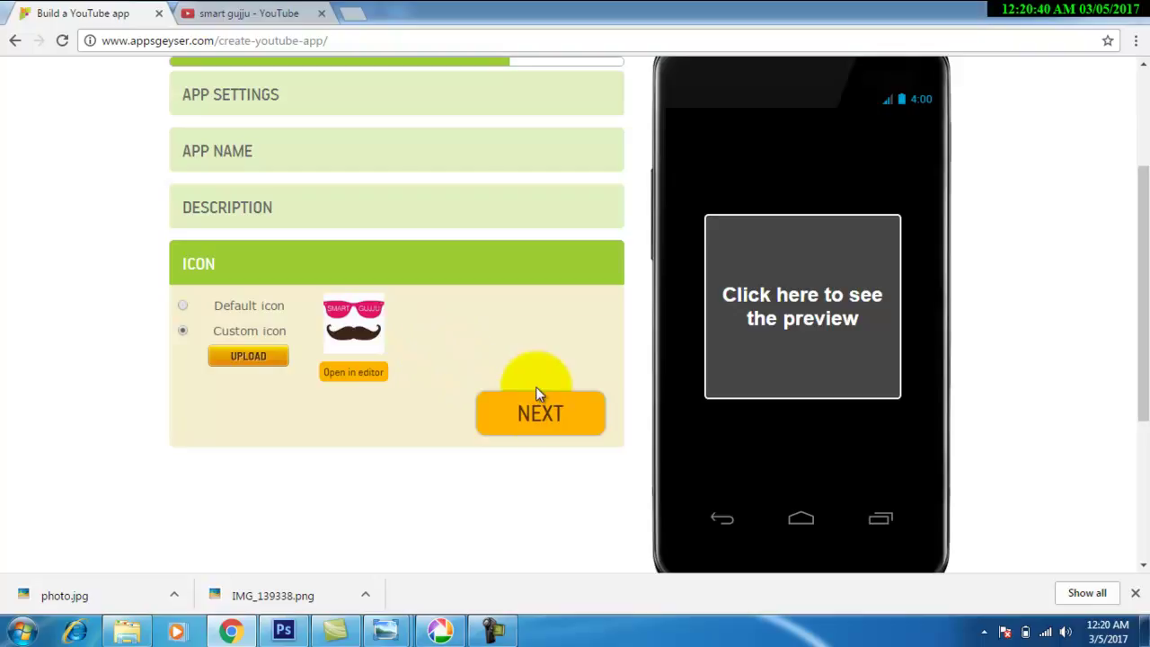
click(537, 413)
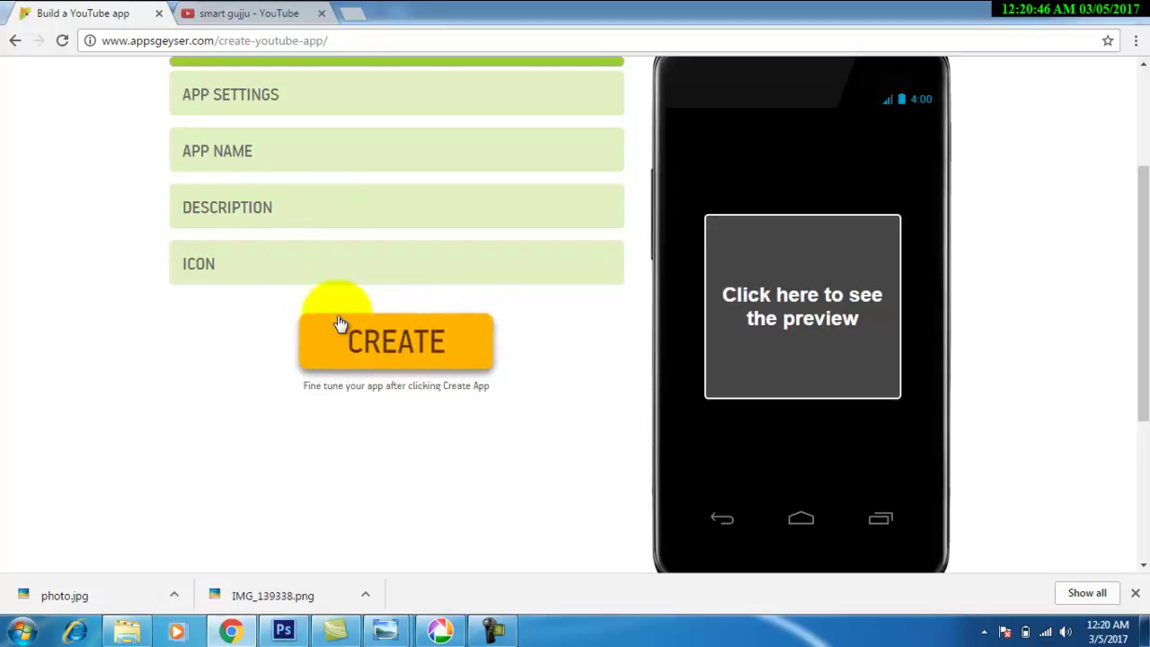
Create the app and register its ownership by connecting with a Facebook login.
click(422, 346)
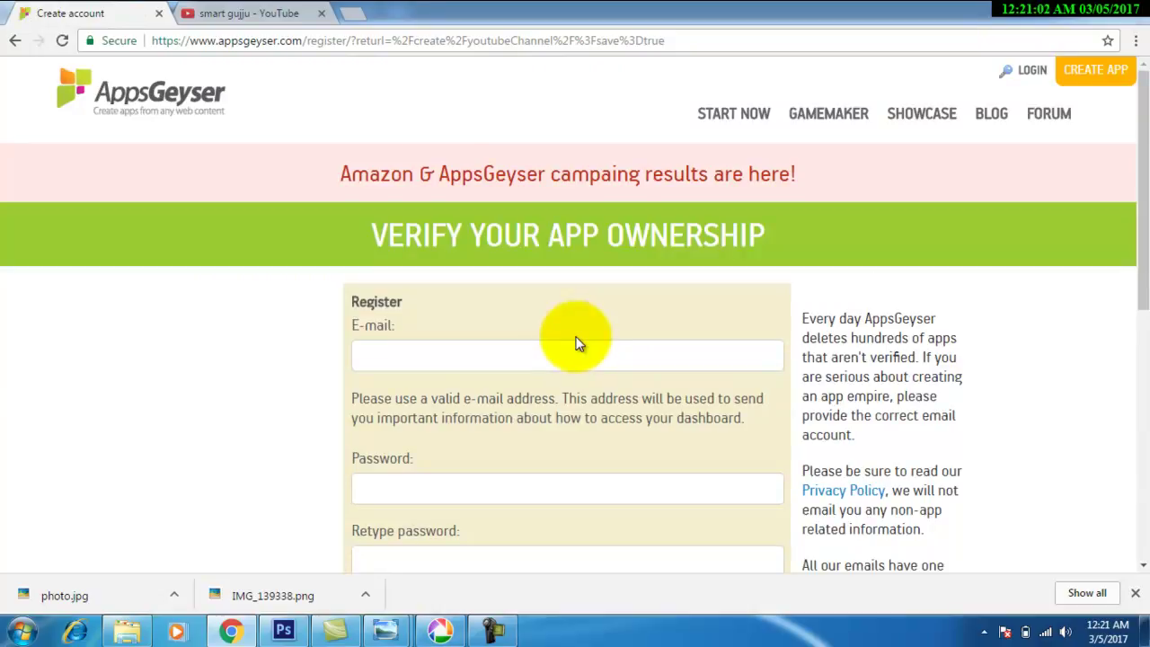
scroll(593, 363, down, 1)
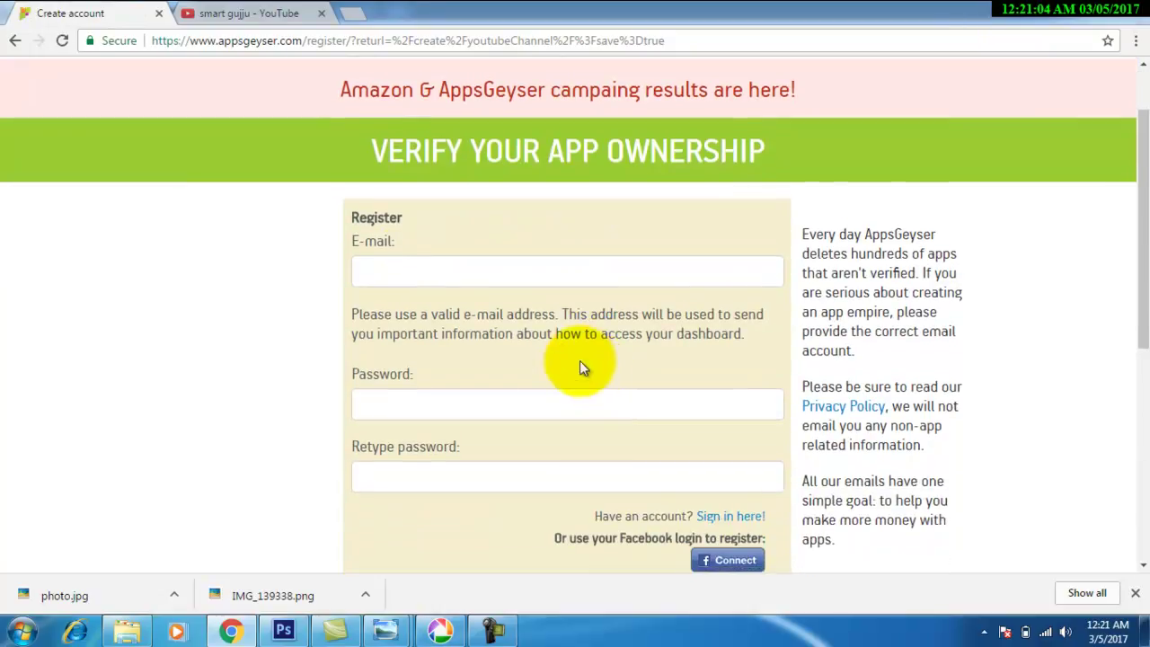
click(400, 272)
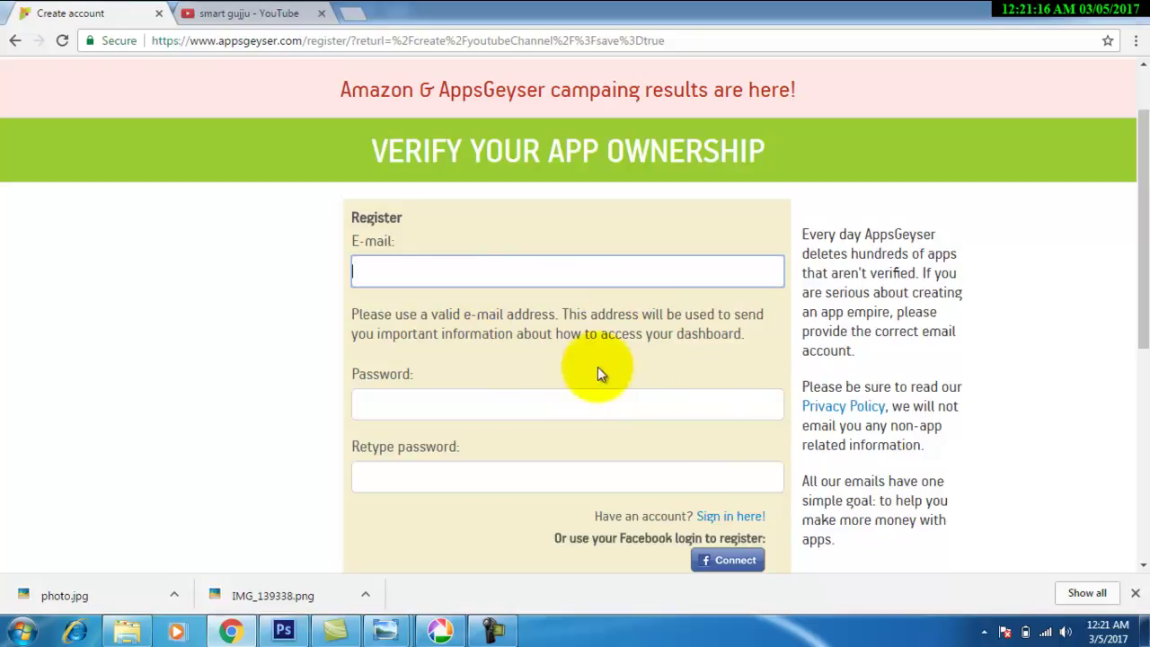
scroll(766, 456, down, 2)
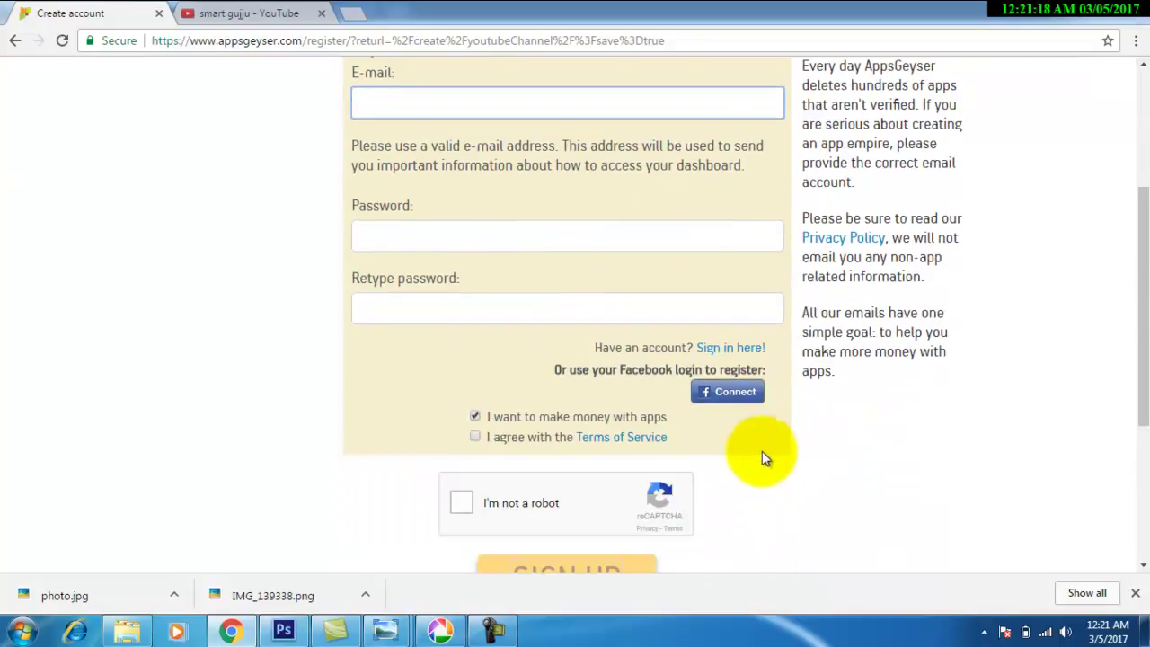
click(731, 394)
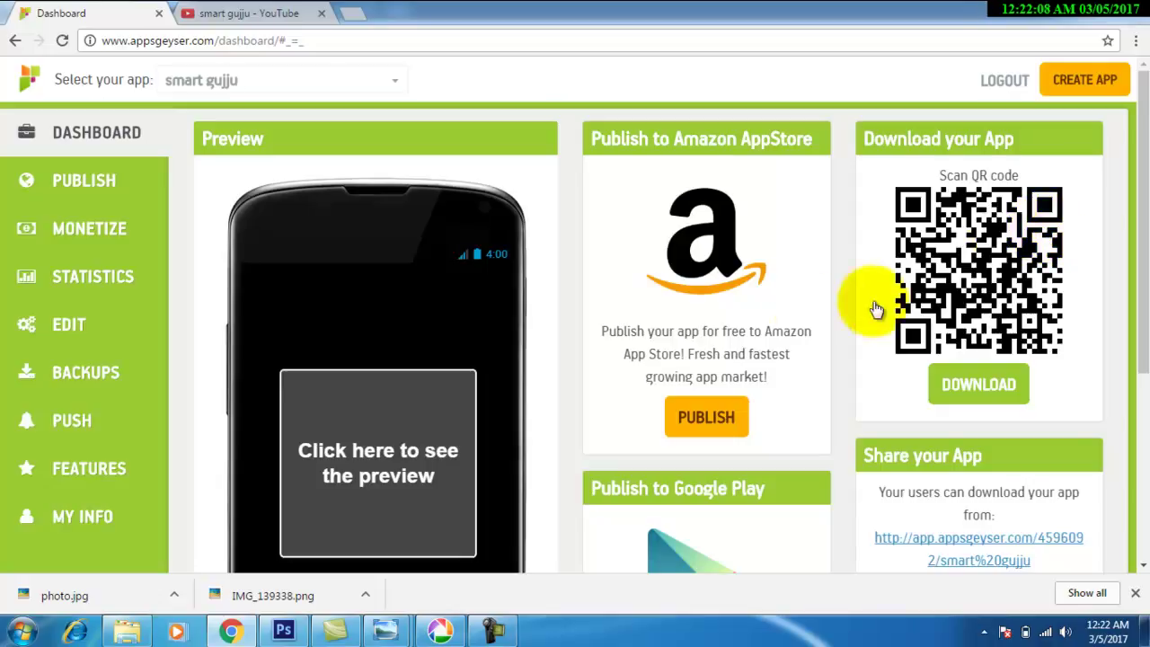
Dismiss the Windows color scheme prompt, open the app's download dialog to view its publishing and testing options, and close it.
scroll(811, 321, down, 3)
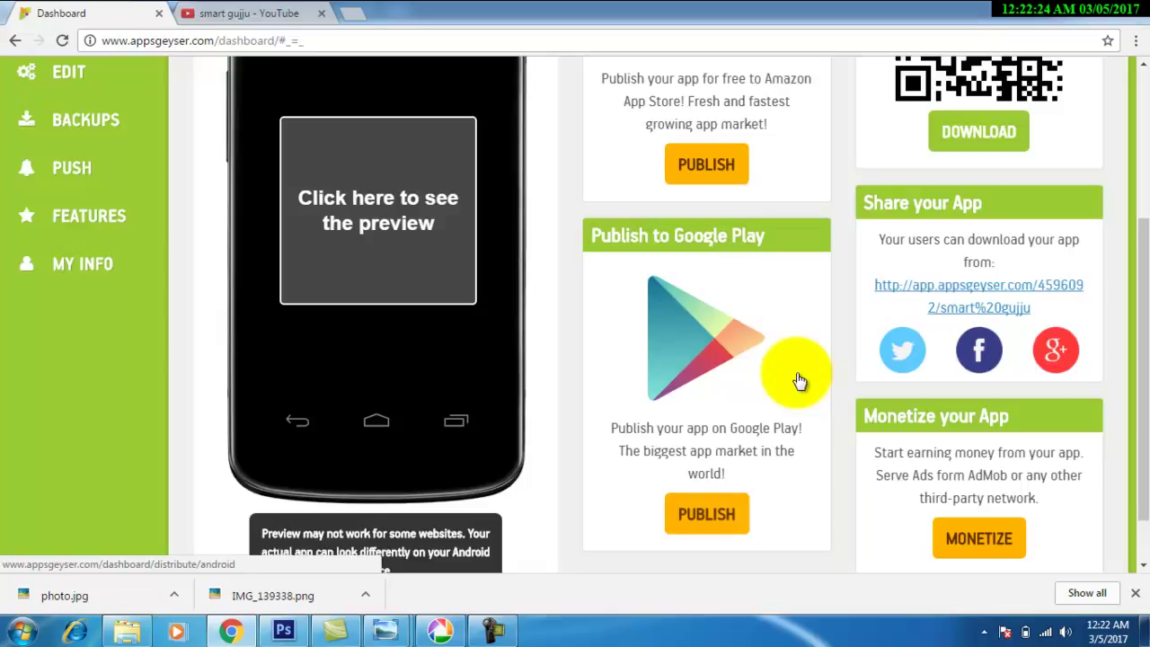
scroll(776, 378, up, 3)
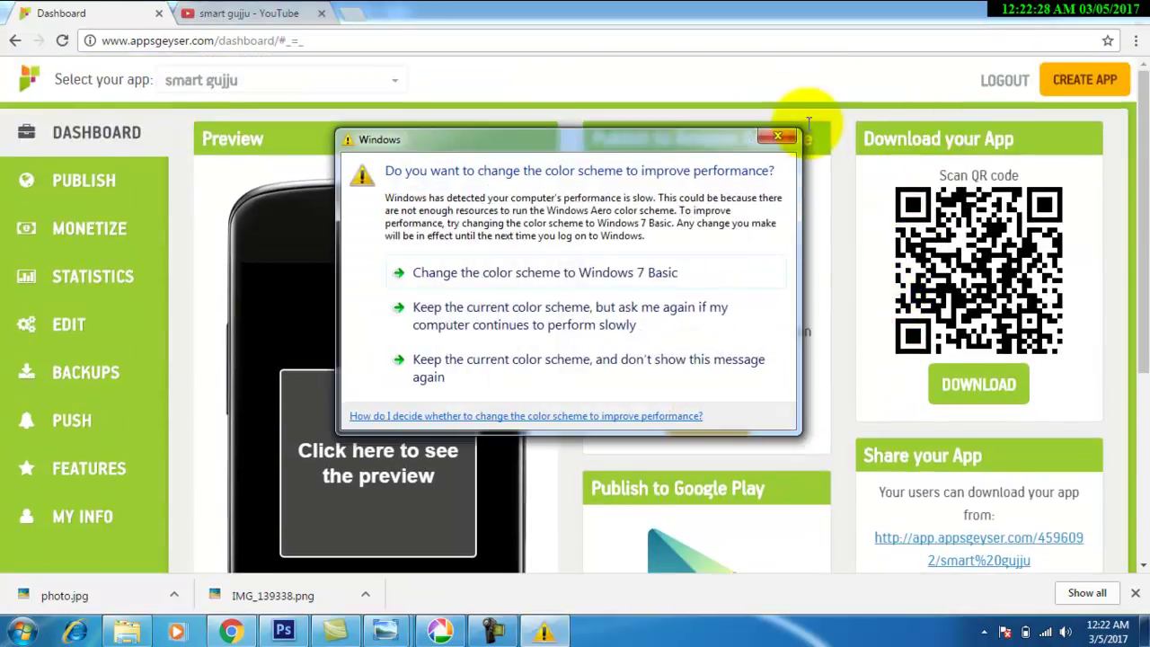
click(785, 139)
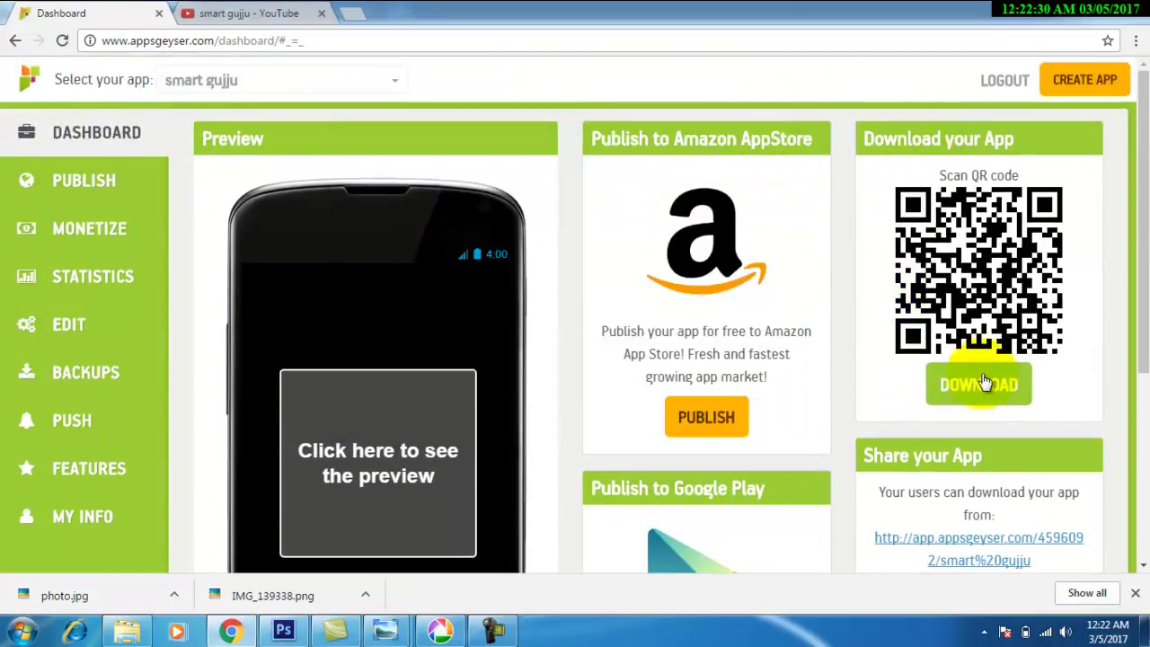
click(981, 385)
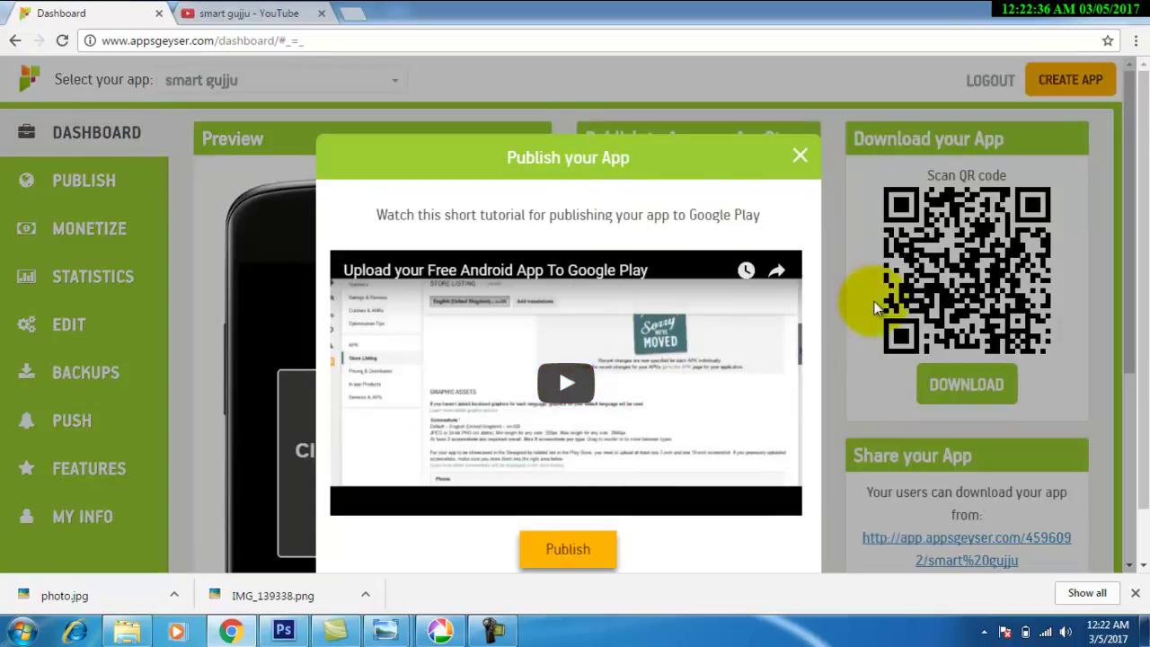
scroll(714, 371, down, 1)
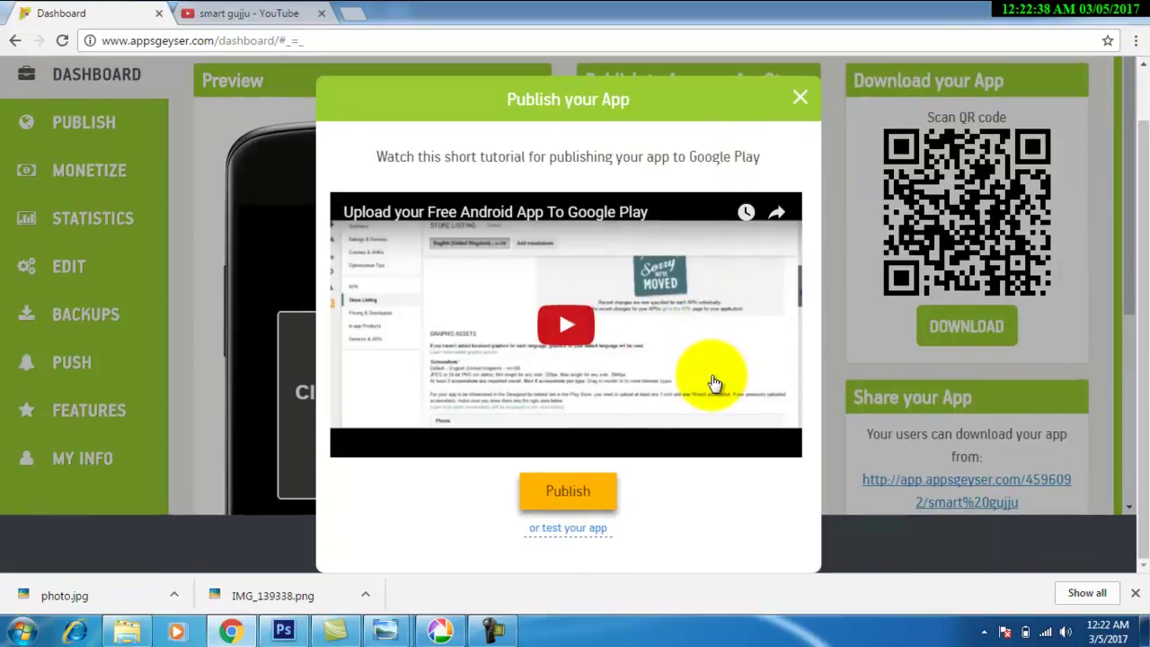
click(800, 97)
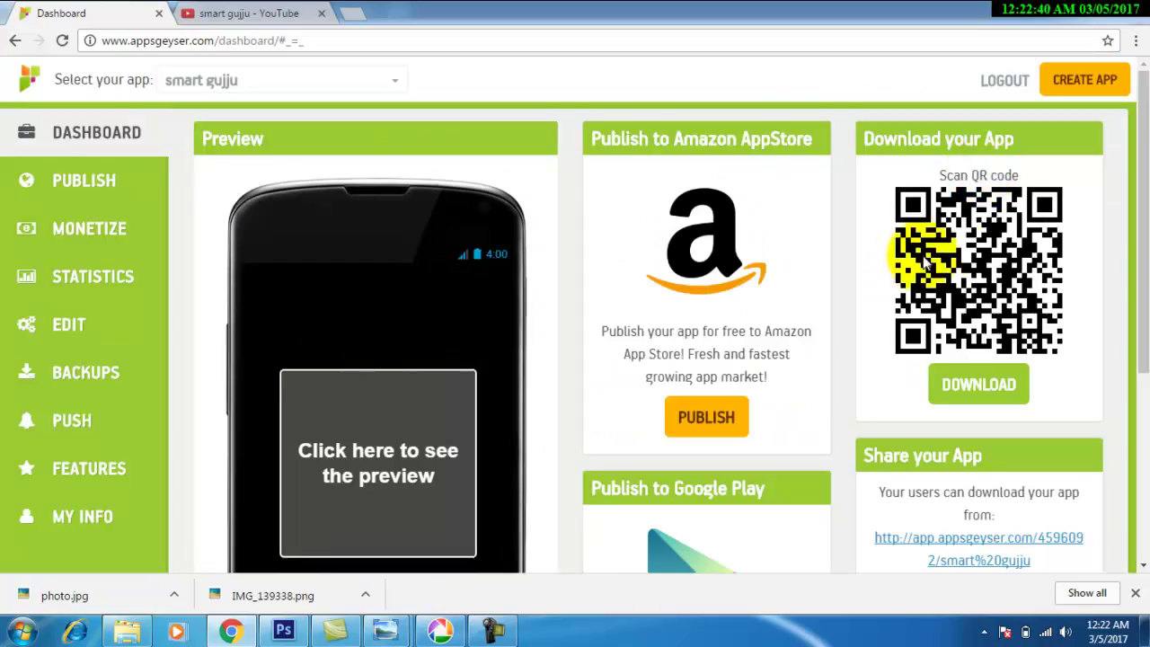
Save the app's QR code image as a PNG named chart in the anroid folder on drive F:.
right_click(941, 241)
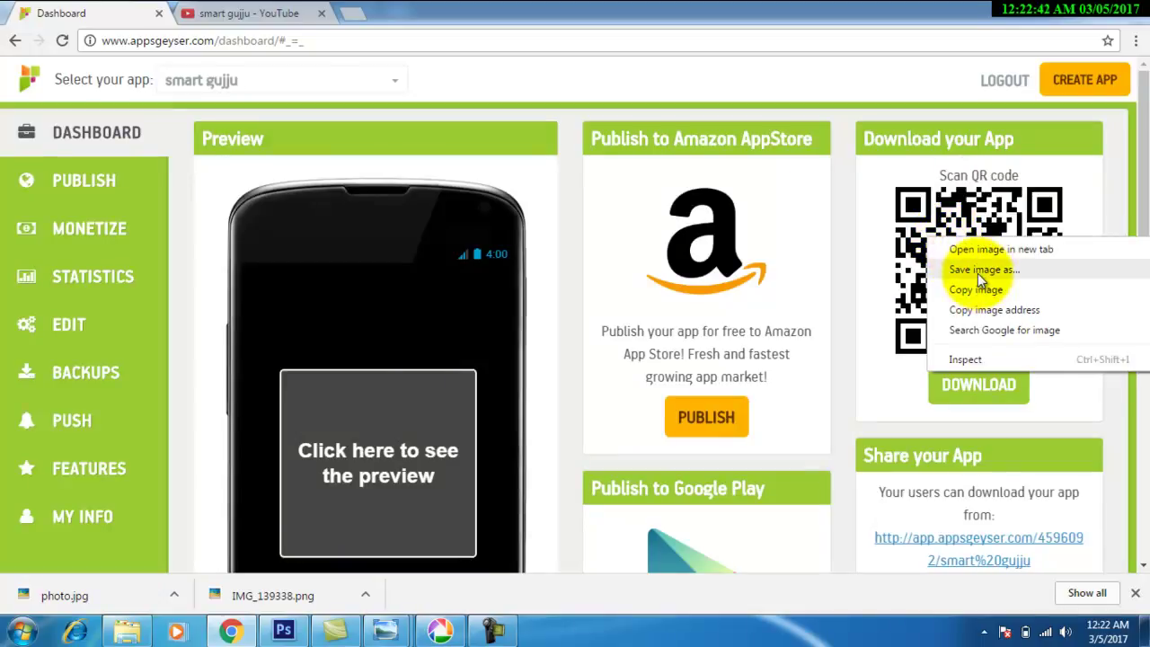
click(978, 273)
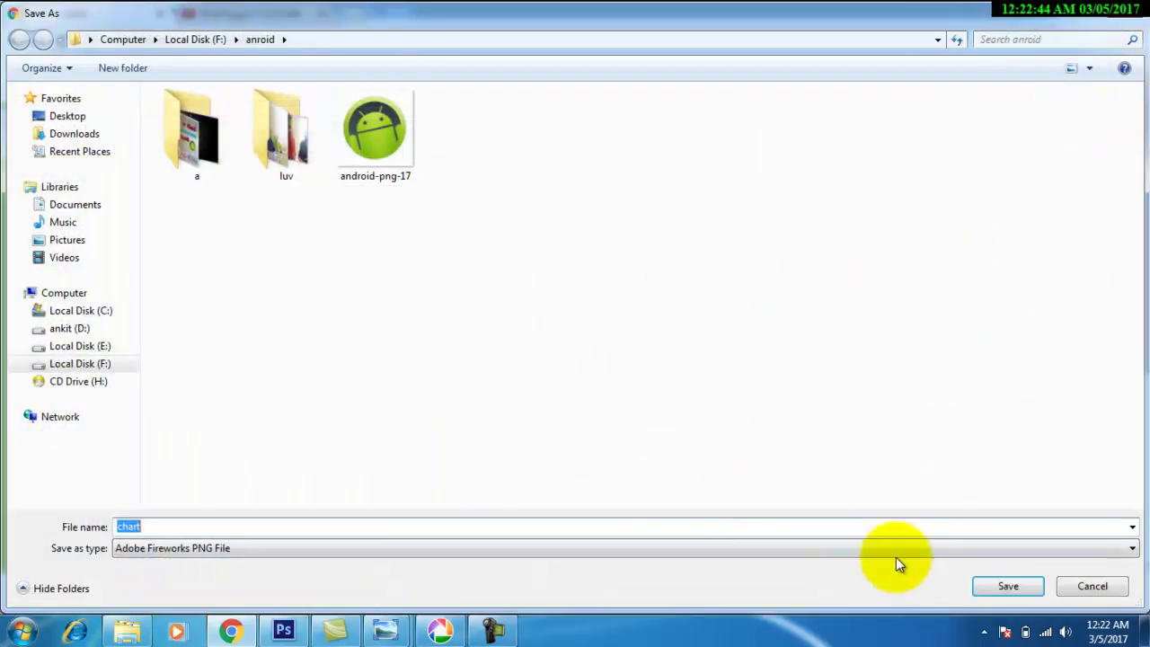
click(989, 588)
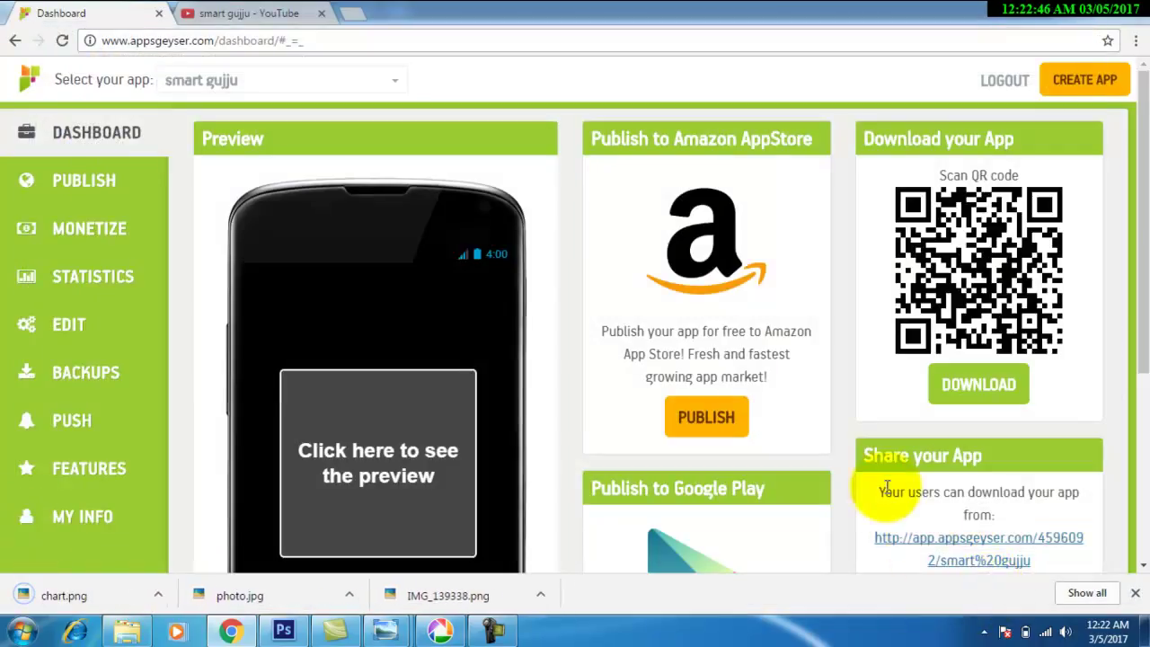
Load the smart gujju app's preview on the dashboard and look at its video list.
scroll(953, 348, down, 1)
scroll(952, 348, down, 3)
scroll(770, 354, up, 4)
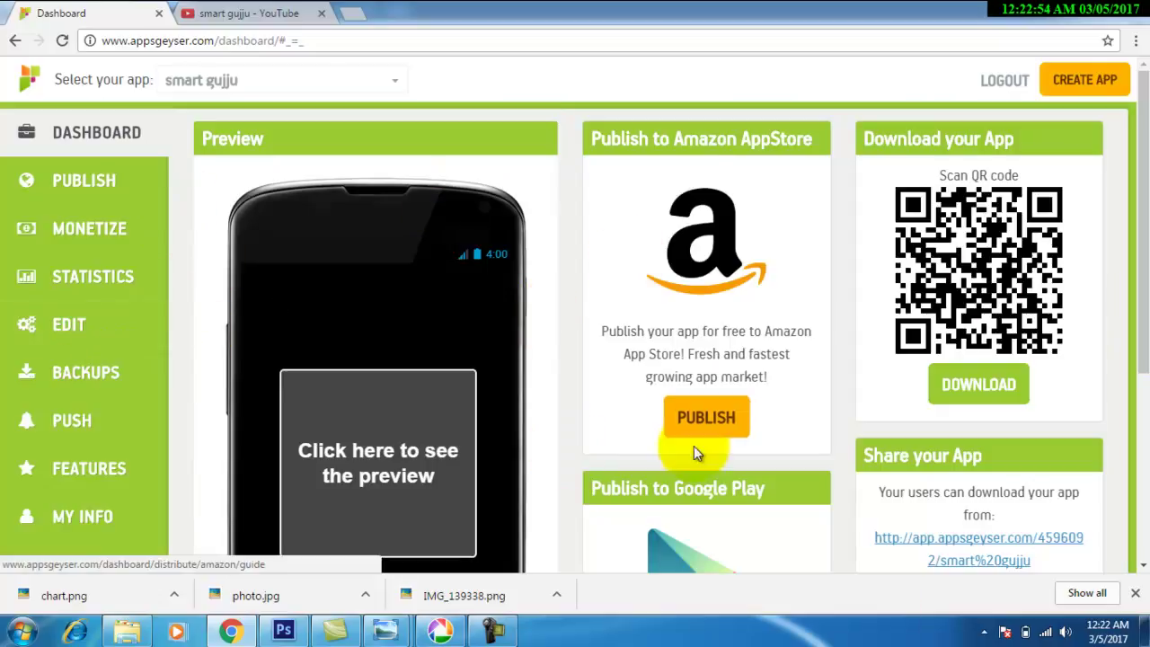
click(385, 451)
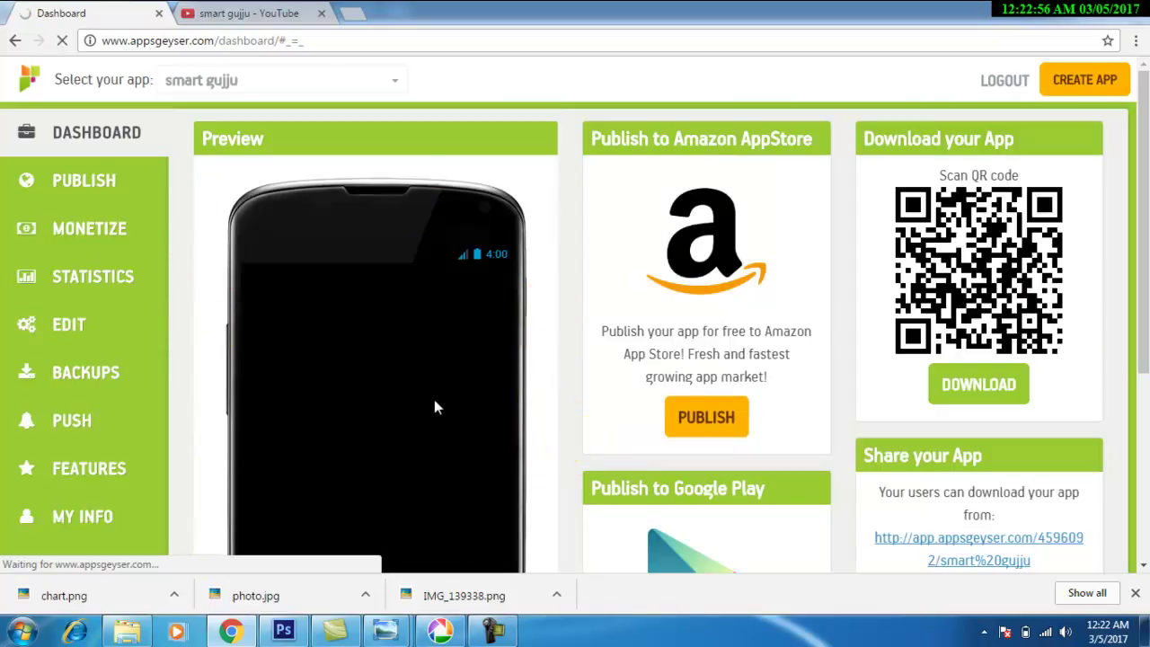
scroll(426, 399, down, 2)
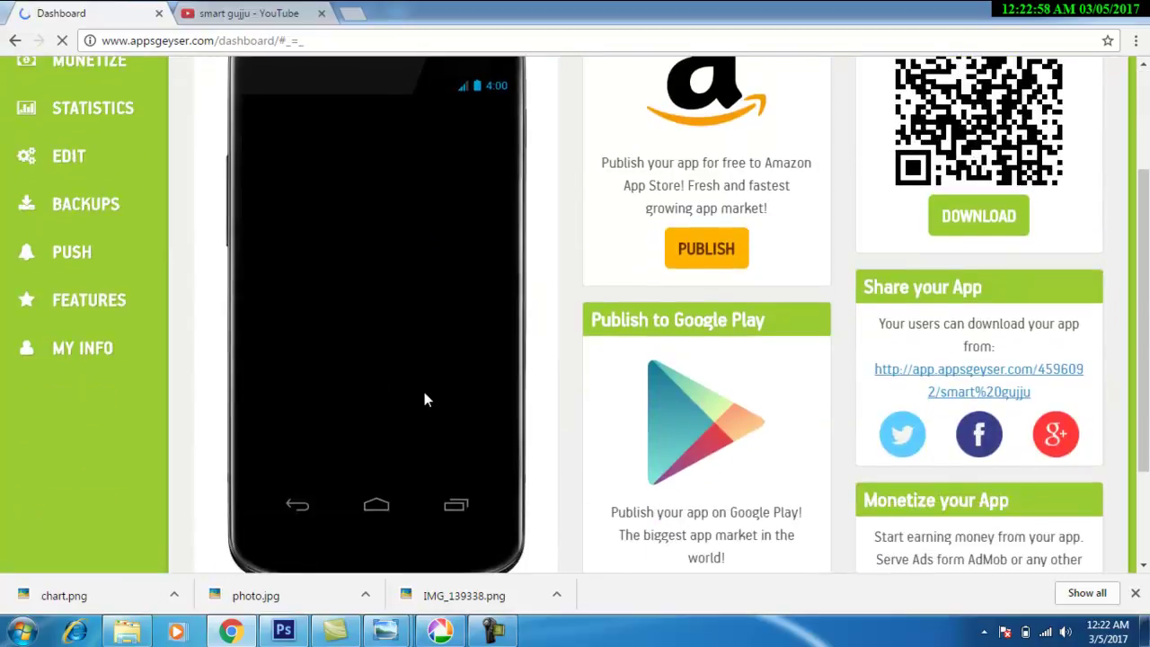
click(426, 399)
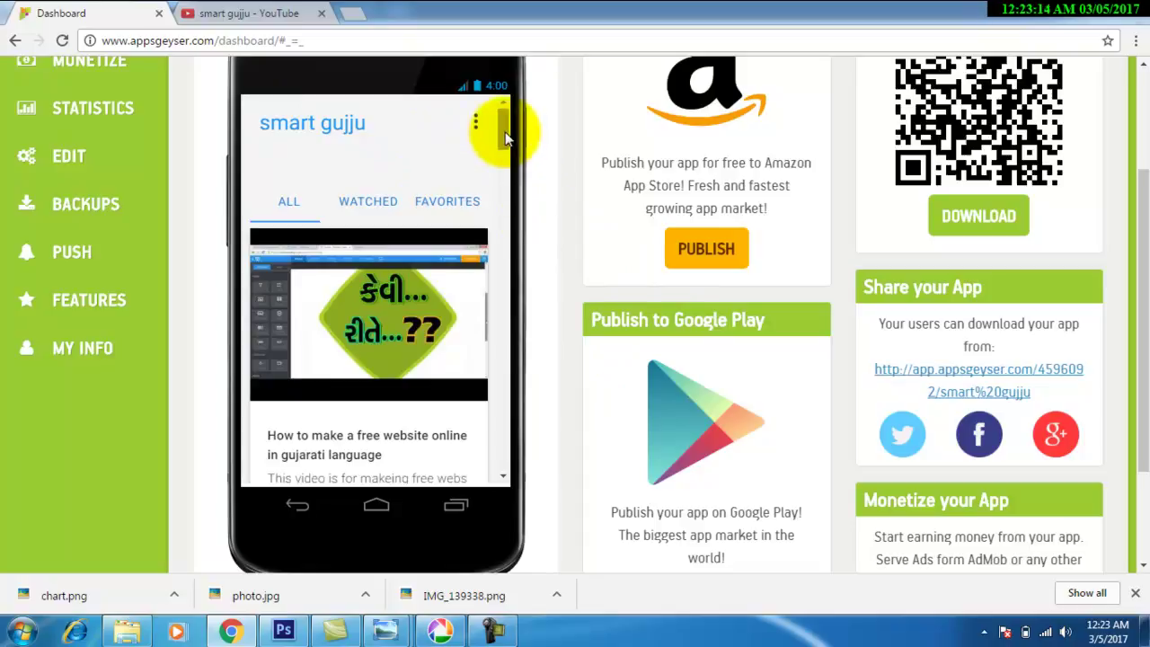
drag(505, 135, 531, 131)
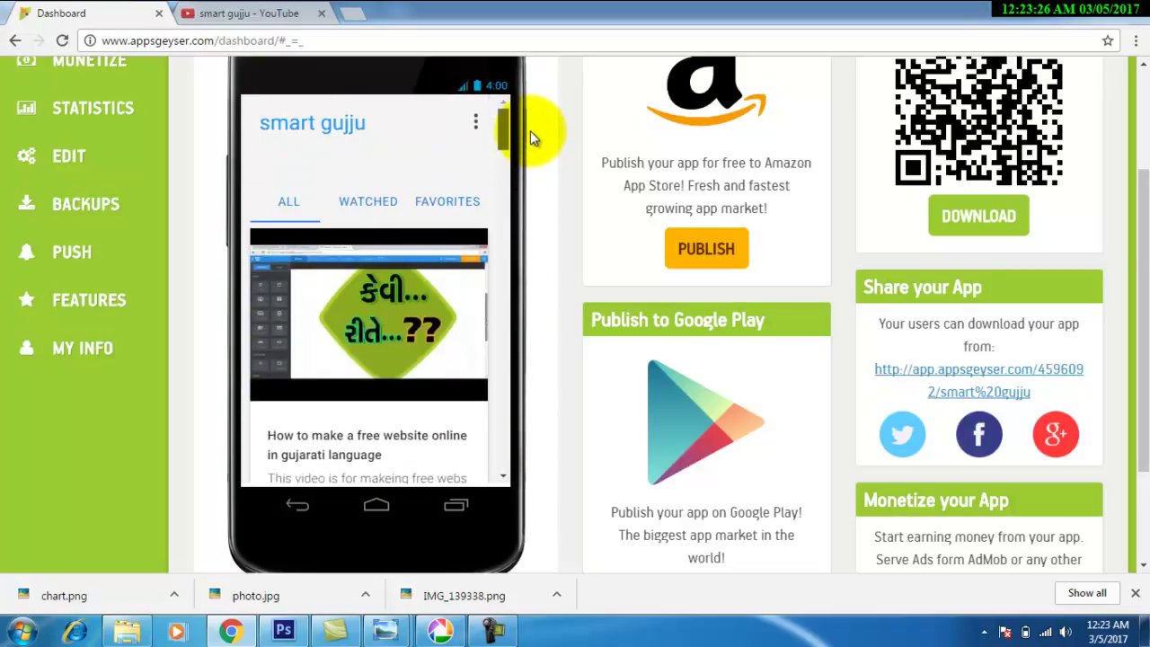
Examine the dashboard's options for publishing to Amazon AppStore and Google Play, downloading, sharing and monetizing the app.
scroll(475, 208, up, 2)
scroll(642, 287, down, 1)
scroll(642, 286, up, 1)
scroll(641, 296, down, 4)
scroll(801, 288, up, 3)
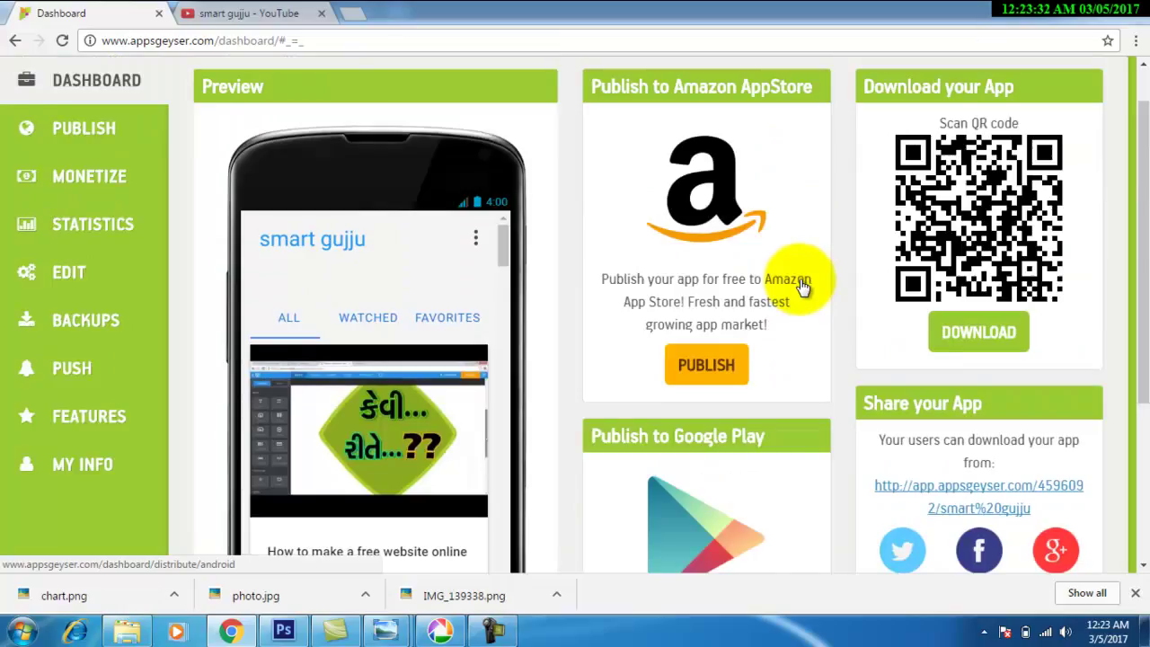
scroll(801, 287, down, 3)
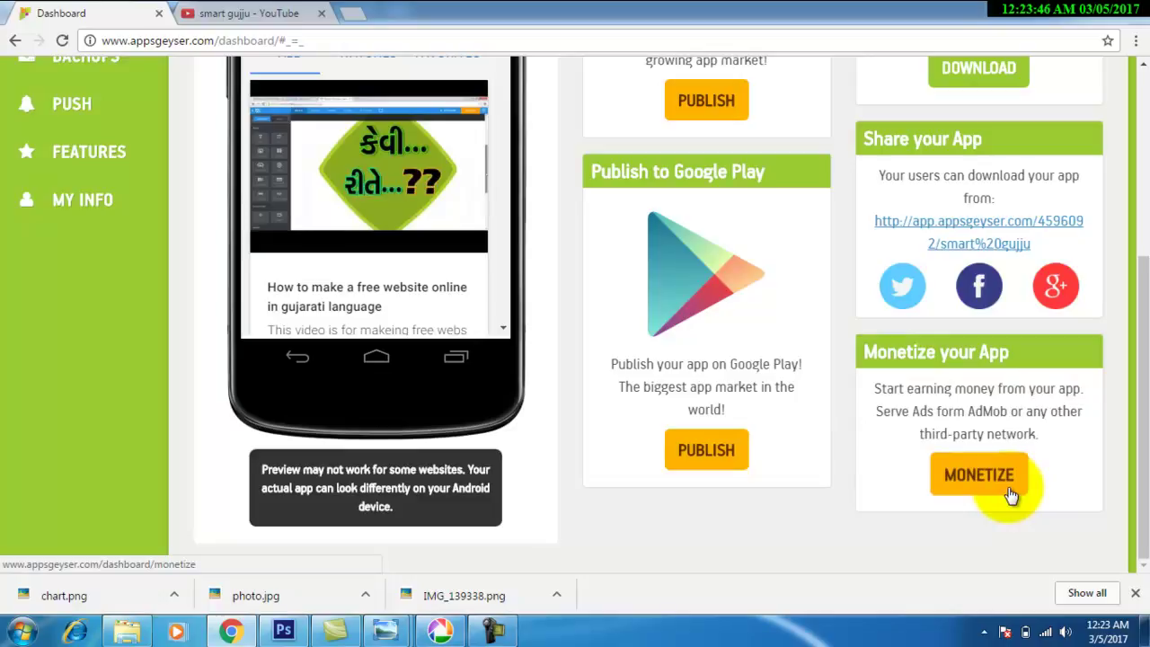
scroll(728, 386, up, 4)
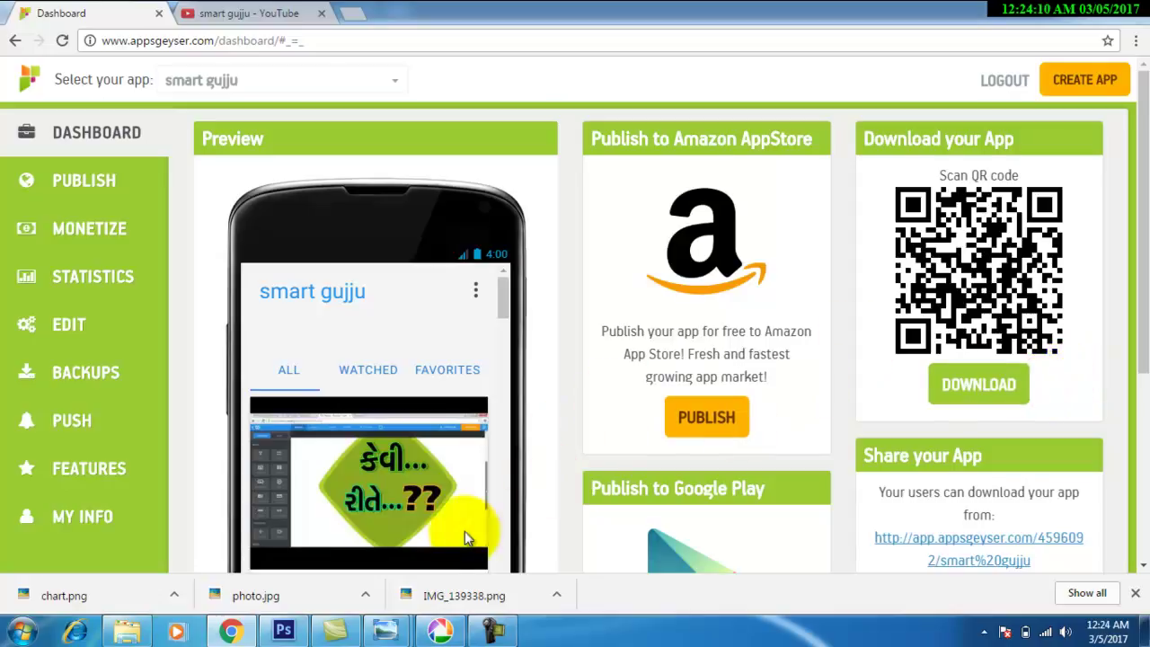
Switch to the IMG_139338 image in Windows Photo Viewer and go back to the previous picture.
mouse_move(375, 630)
click(327, 557)
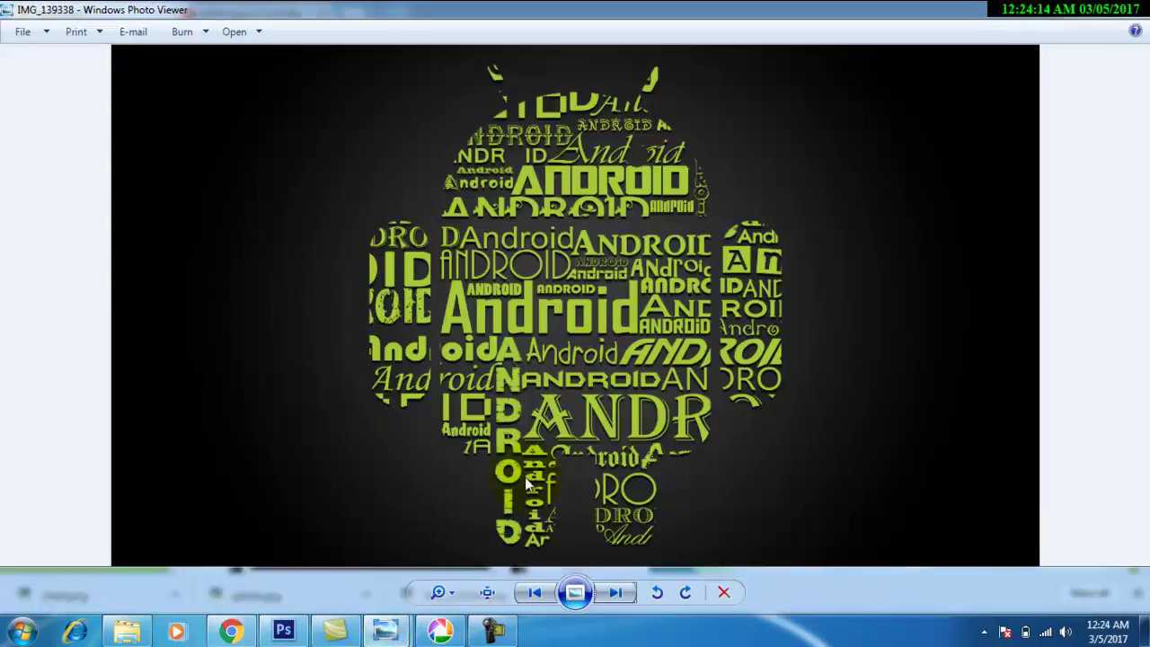
click(535, 592)
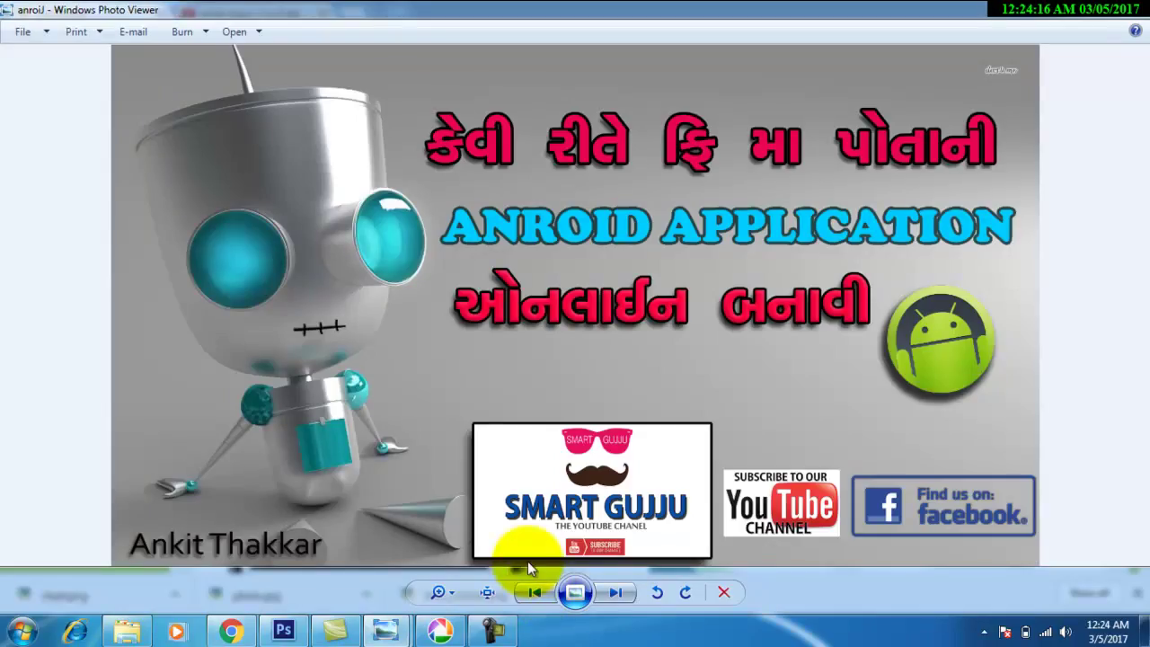